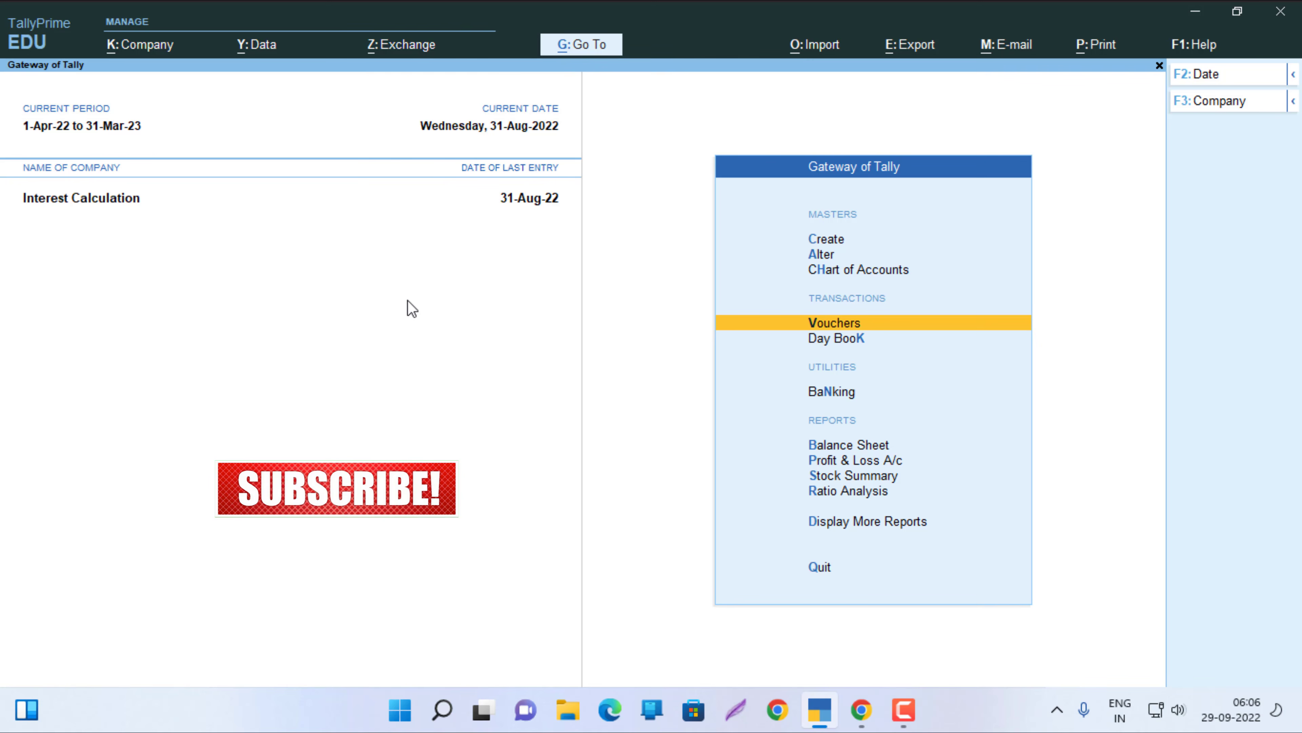
# Open the Day Book from the additional reports
pyautogui.press('Down')
pyautogui.press('Down')
pyautogui.press('Down')
pyautogui.press('Down')
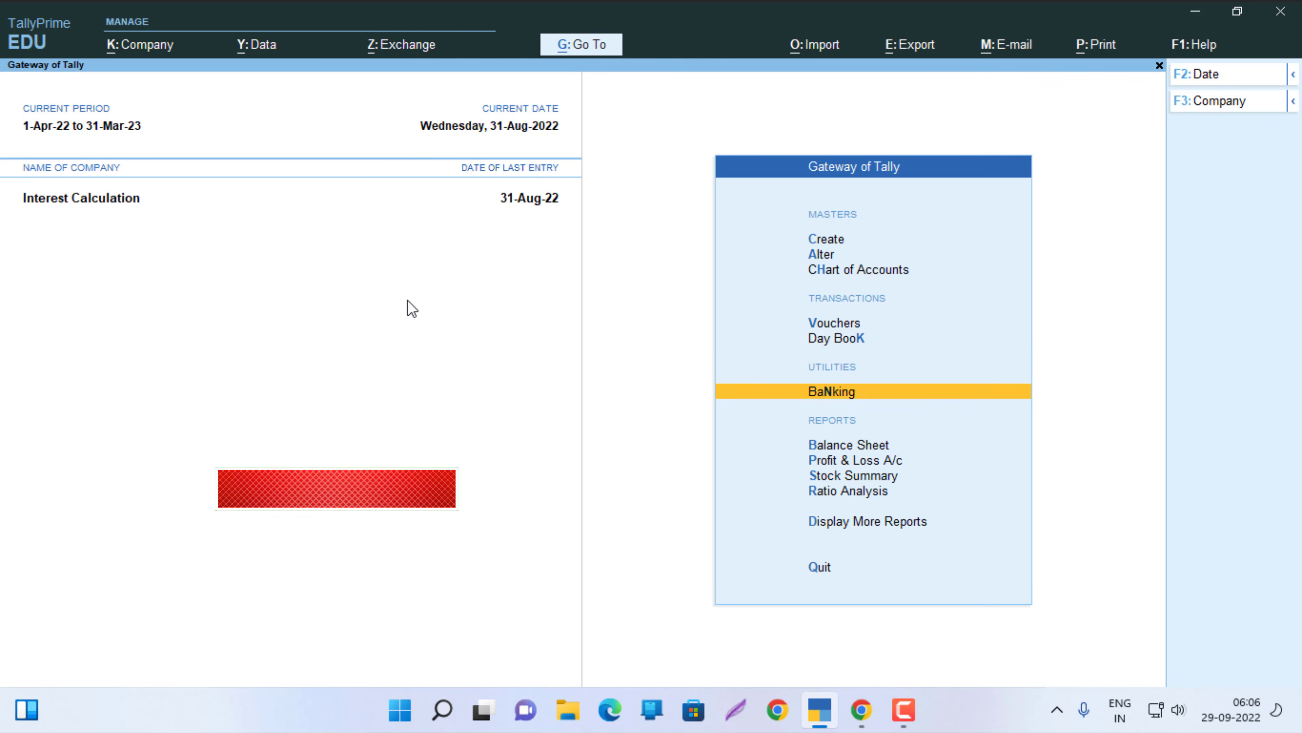
pyautogui.press('Down')
pyautogui.press('Down')
pyautogui.press('Down')
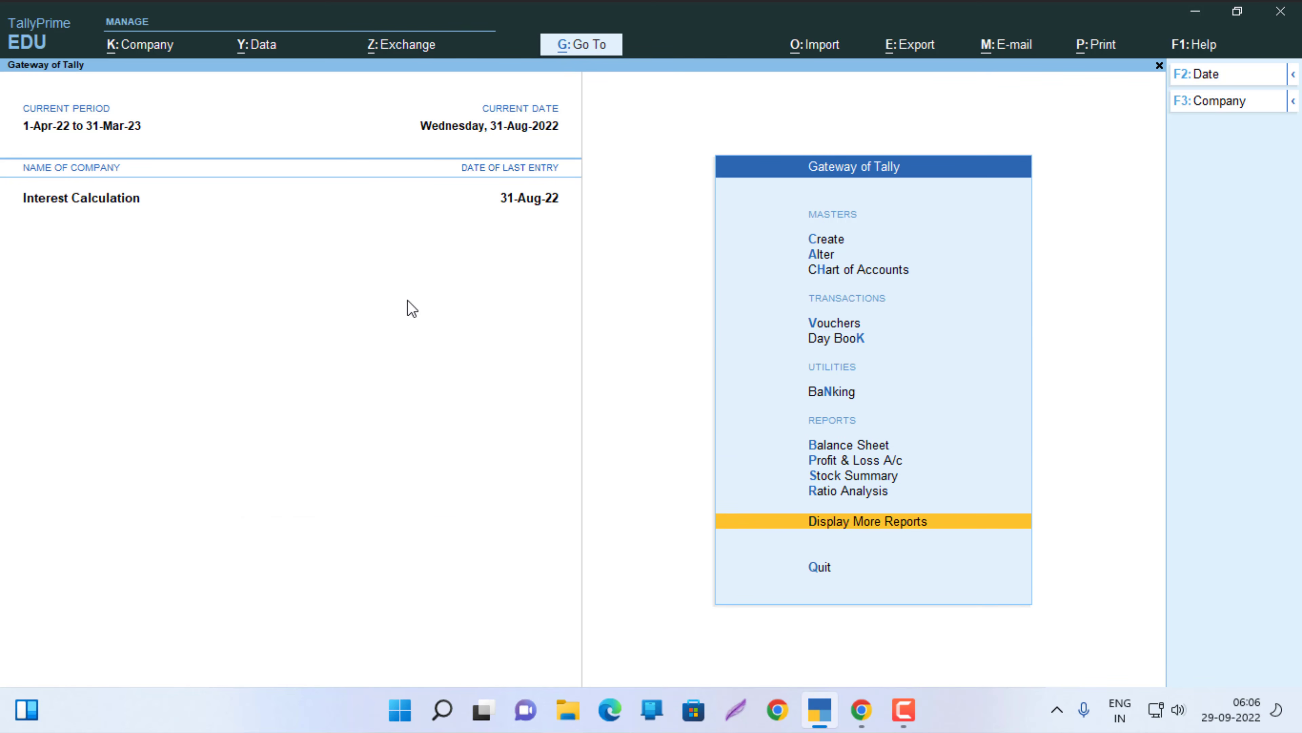
pyautogui.press('Return')
pyautogui.press('Down')
pyautogui.press('Return')
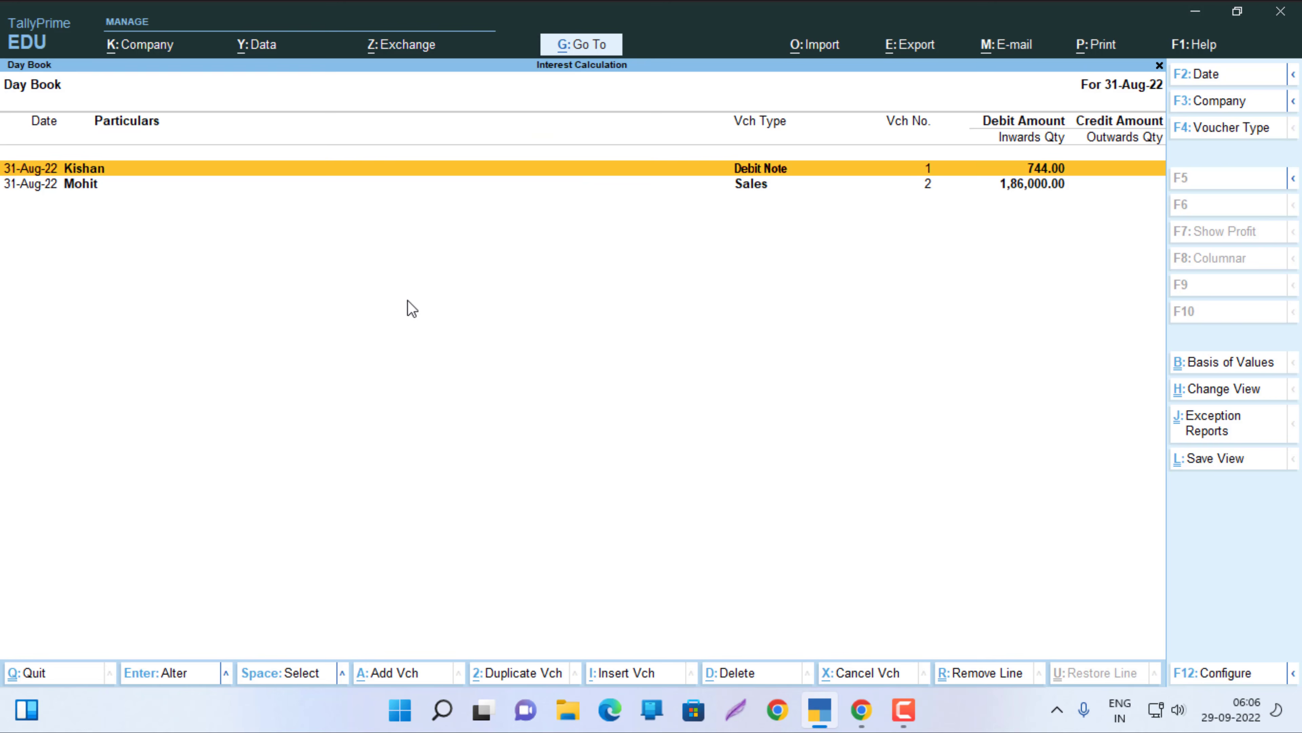
# Review sales voucher no. 2 in the Day Book, then return to the list of additional reports without changing it
pyautogui.press('Down')
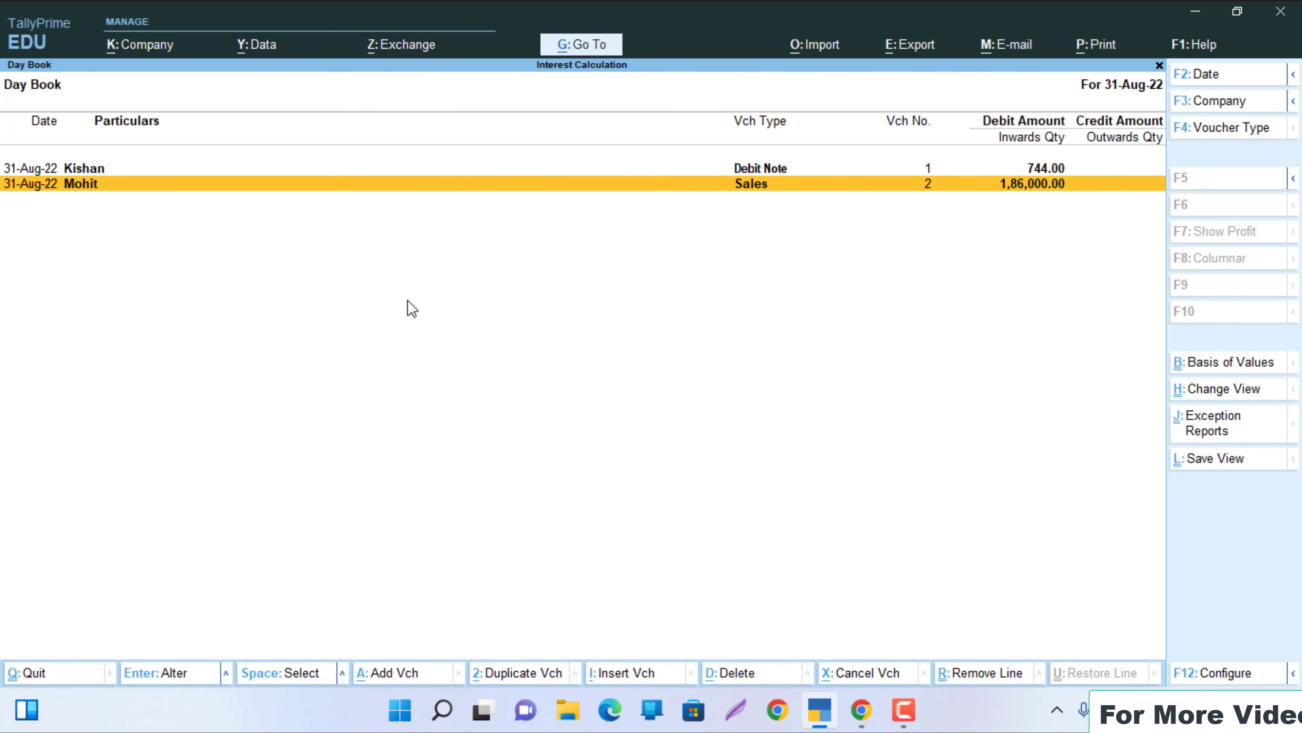
pyautogui.press('Return')
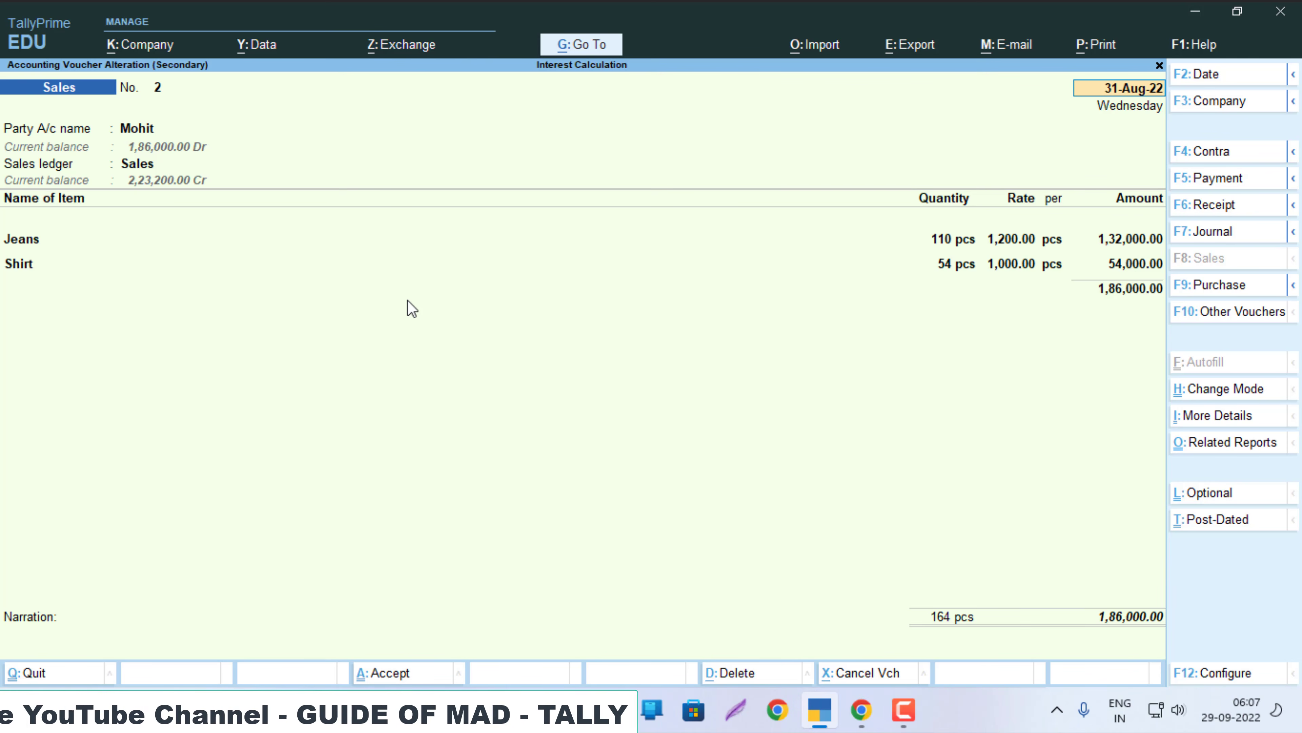
pyautogui.press('Escape')
pyautogui.press('y')
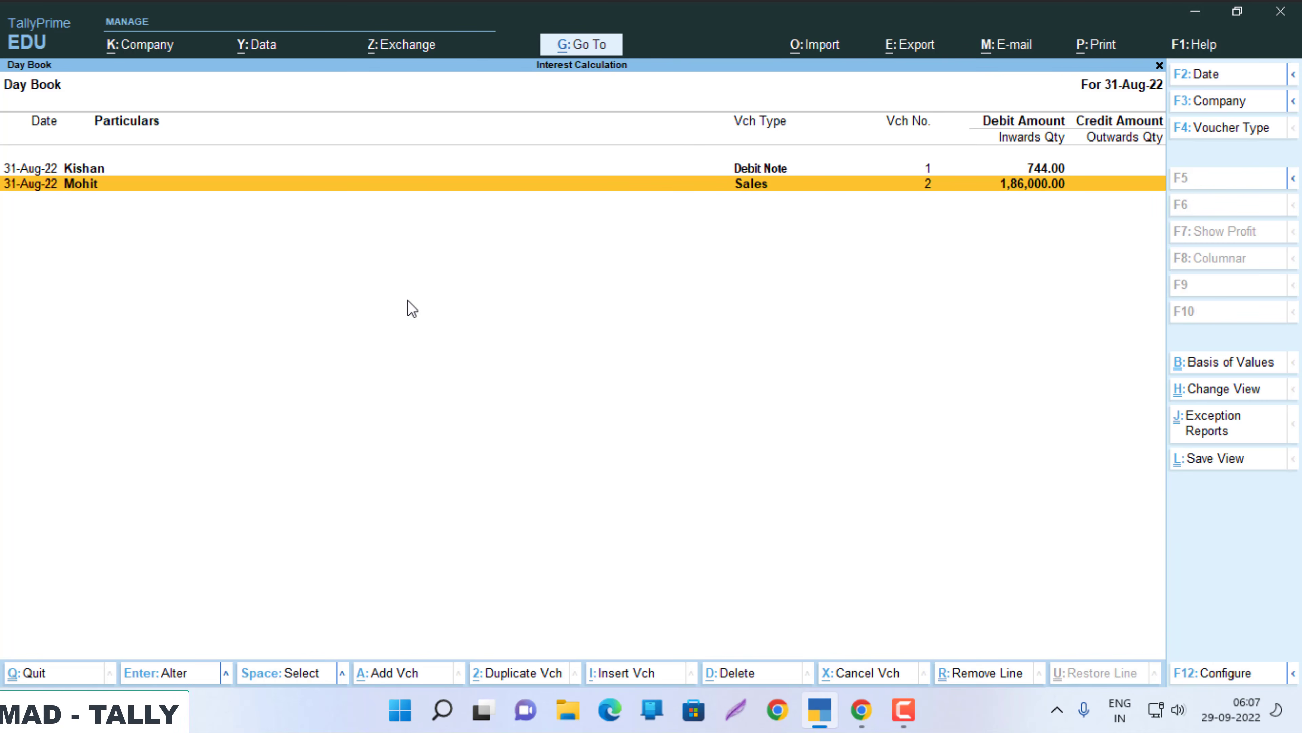
pyautogui.press('Escape')
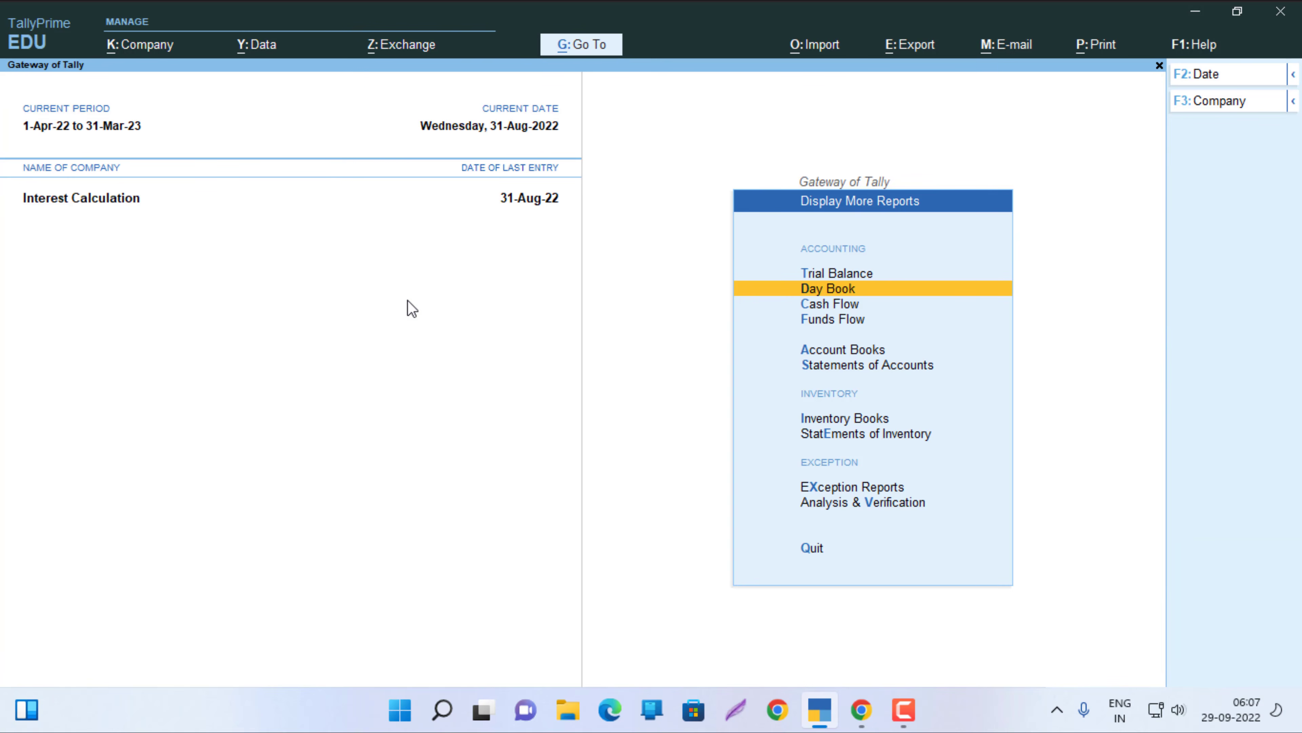
# Open the Ledger Interest Calculation report for the customer billed in sales voucher no. 2
pyautogui.hotkey('alt', 'g')
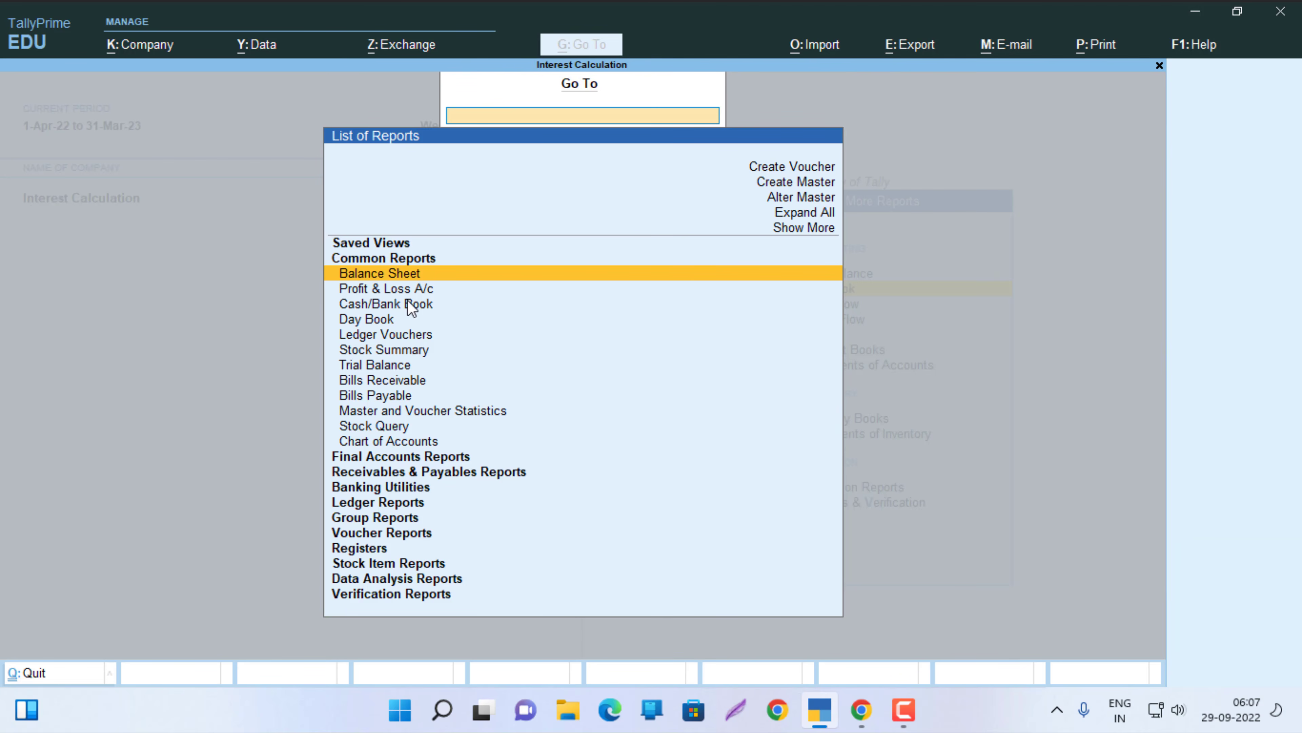
pyautogui.write('In')
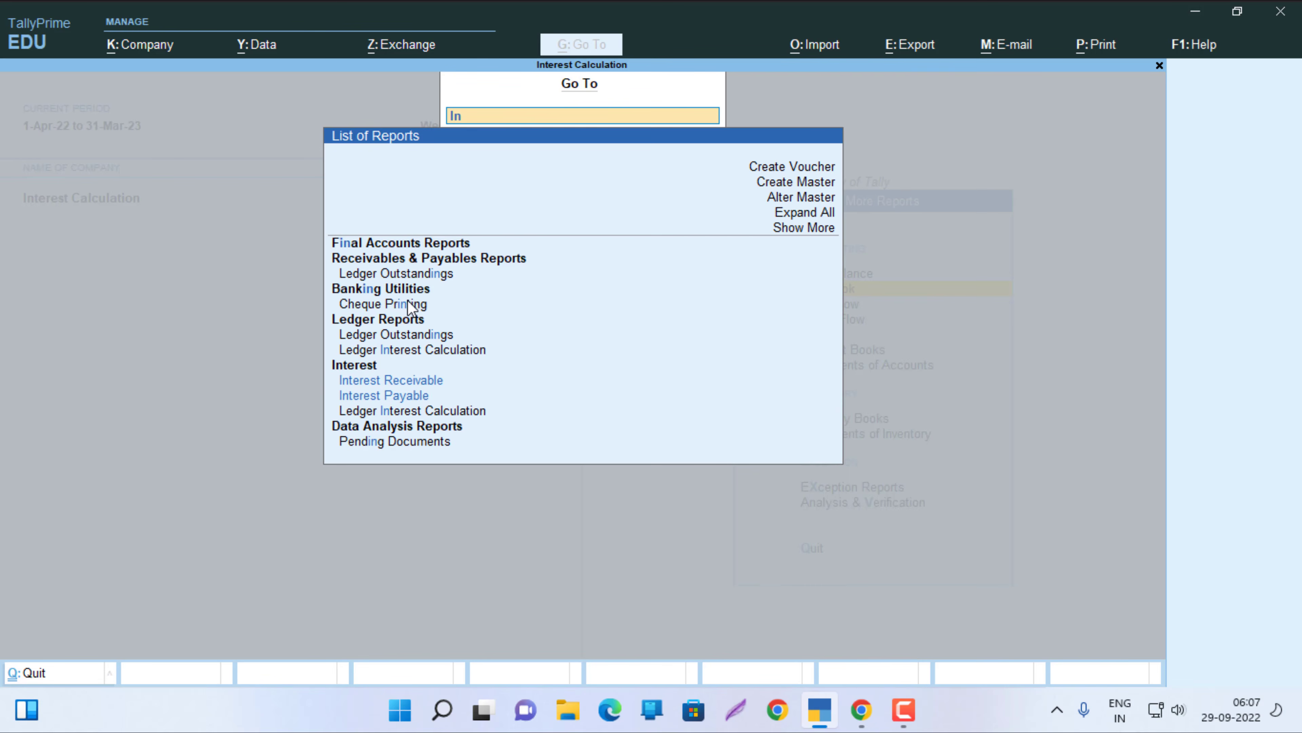
pyautogui.press('Down')
pyautogui.press('Down')
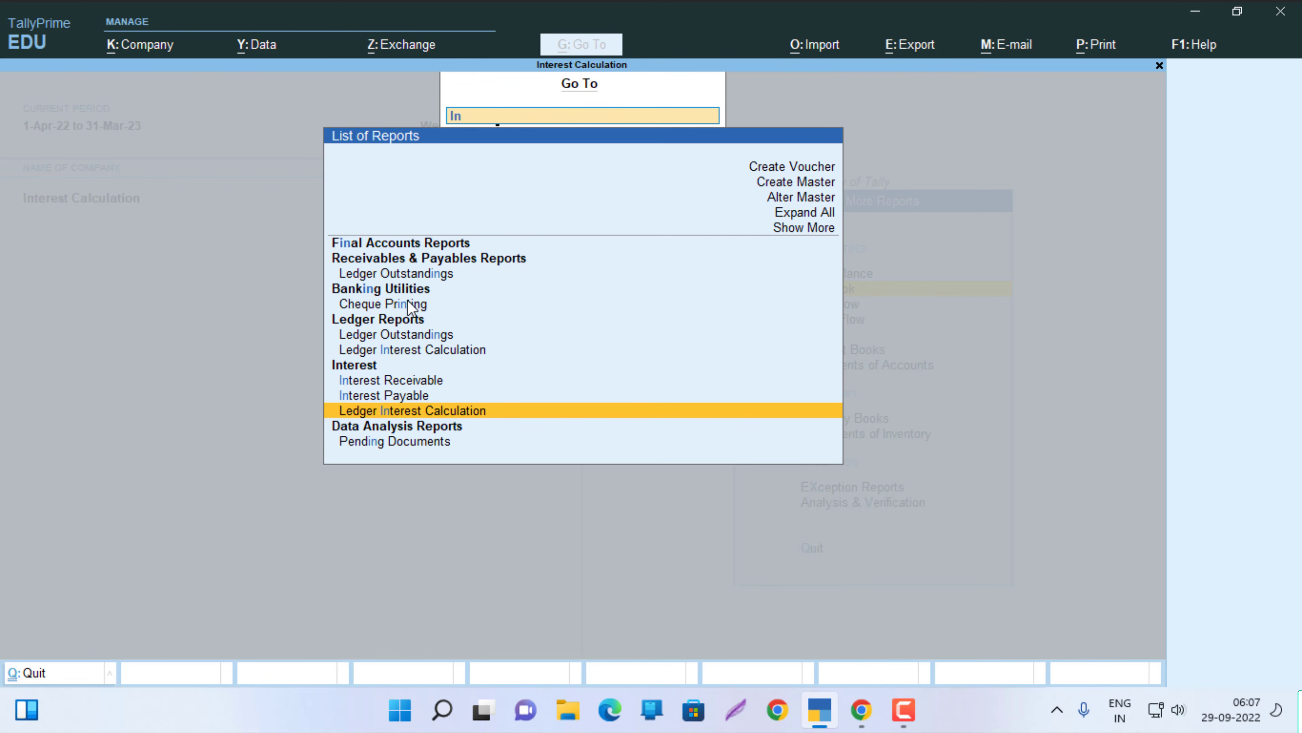
pyautogui.press('Return')
pyautogui.press('Down')
pyautogui.press('Return')
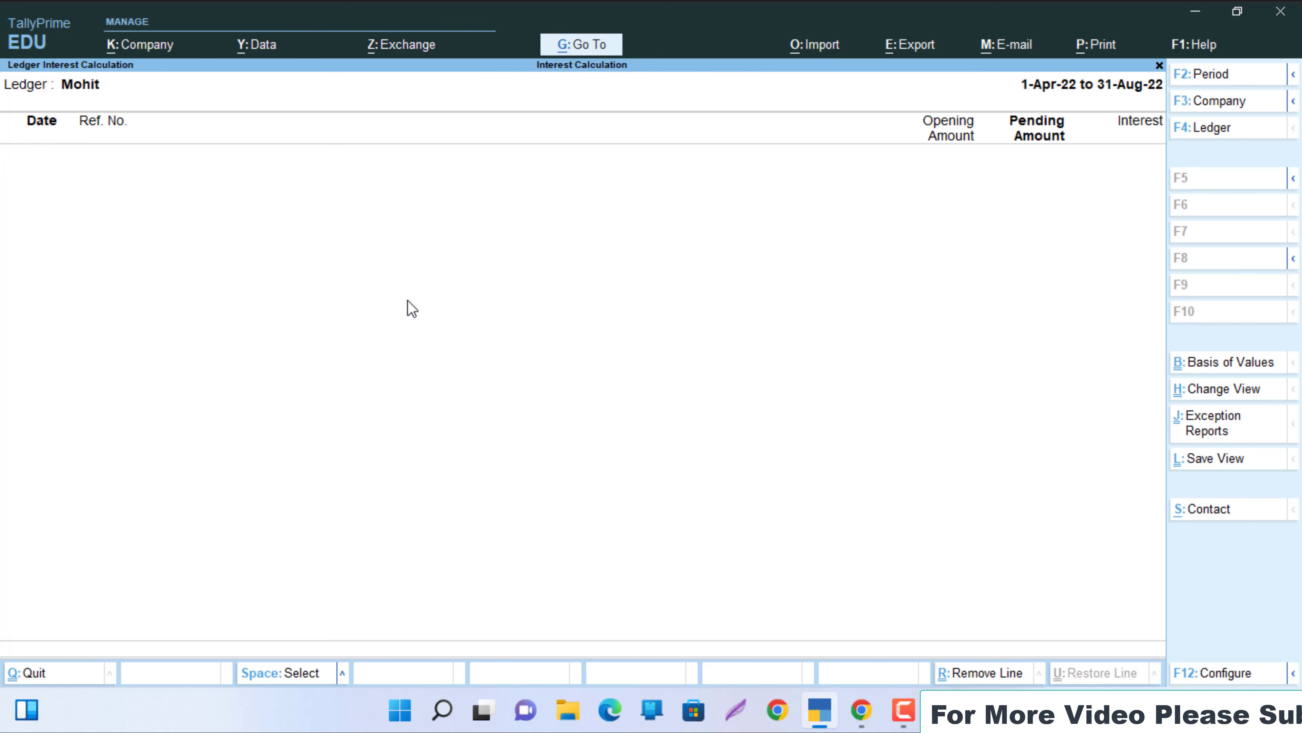
# Set the interest report's period from 31-8-2022 to 31-12-2022
pyautogui.press('F2')
pyautogui.write('3')
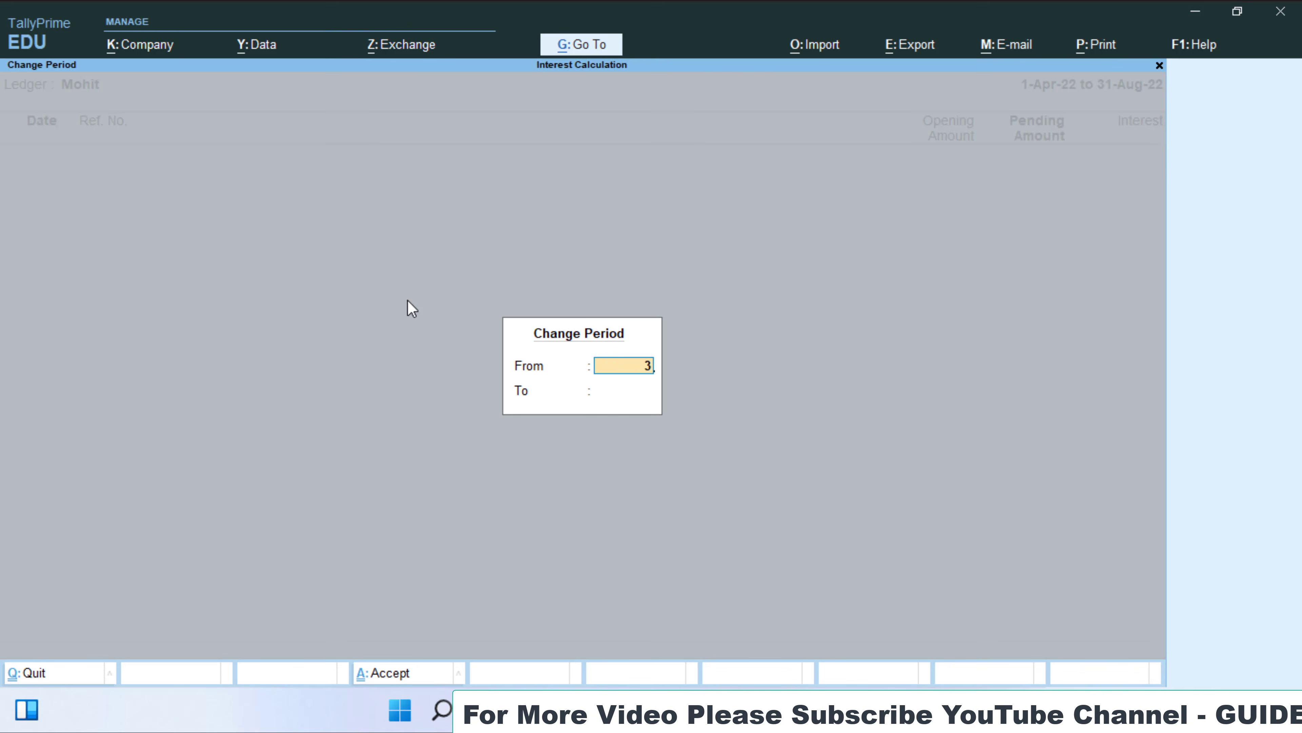
pyautogui.write('1-8')
pyautogui.press('Return')
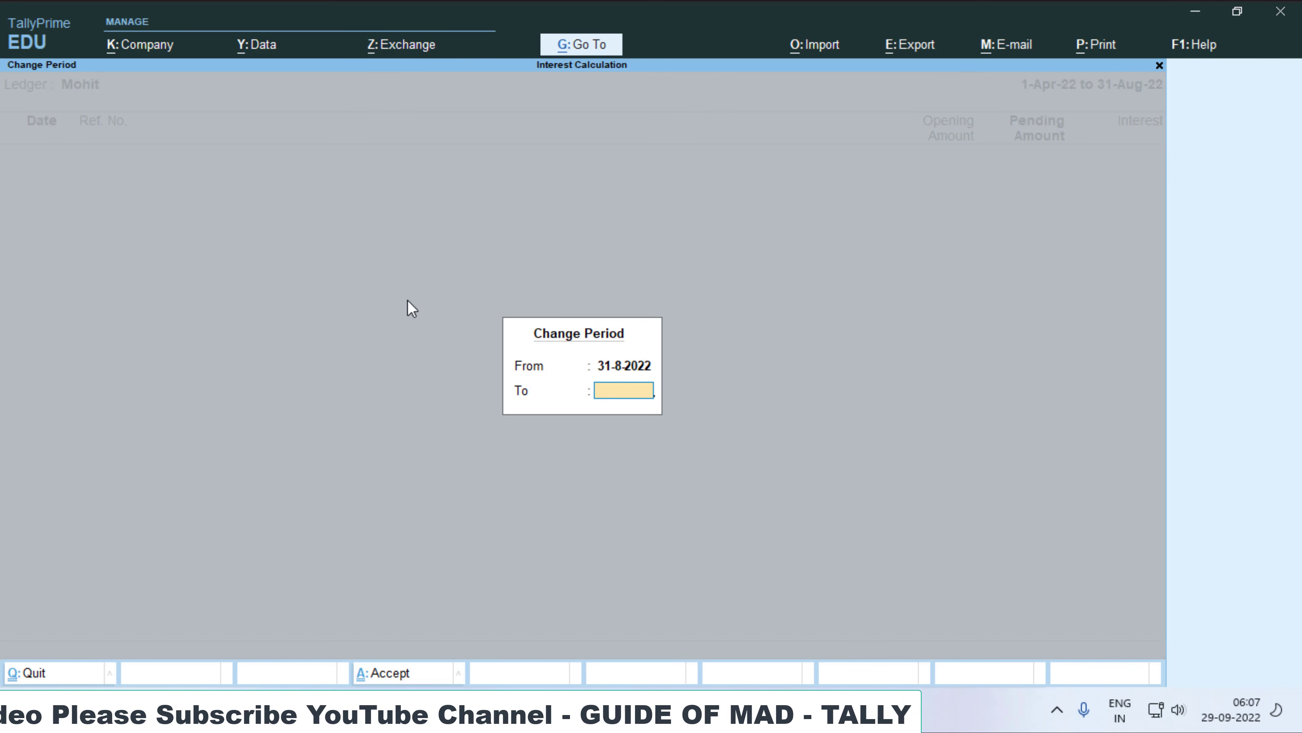
pyautogui.write('3')
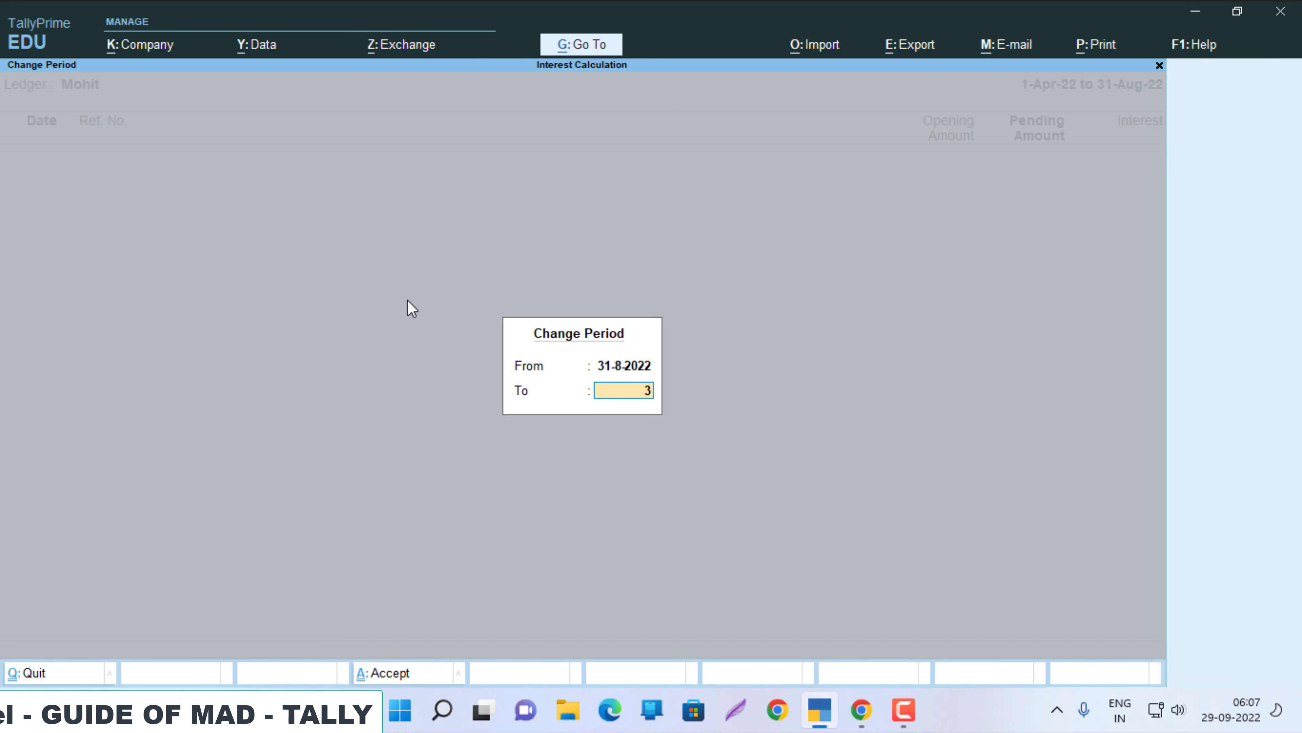
pyautogui.write('1.12')
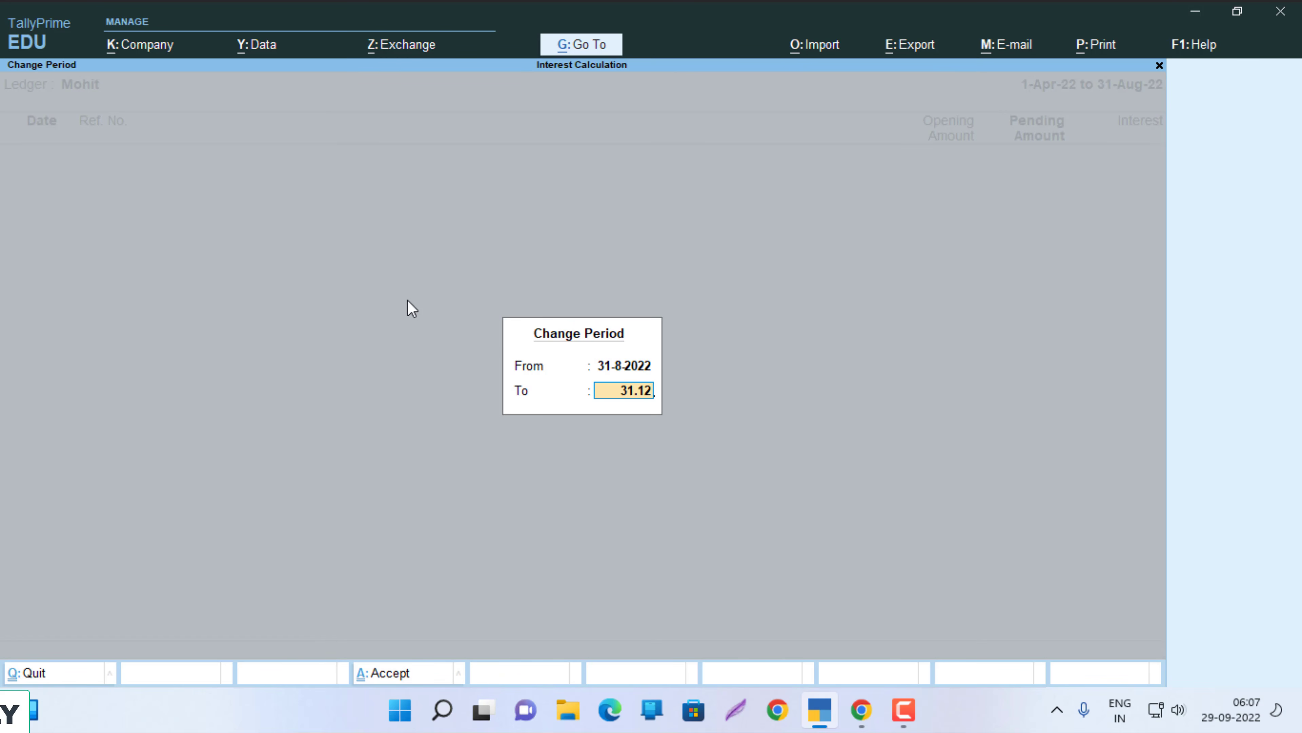
pyautogui.press('Return')
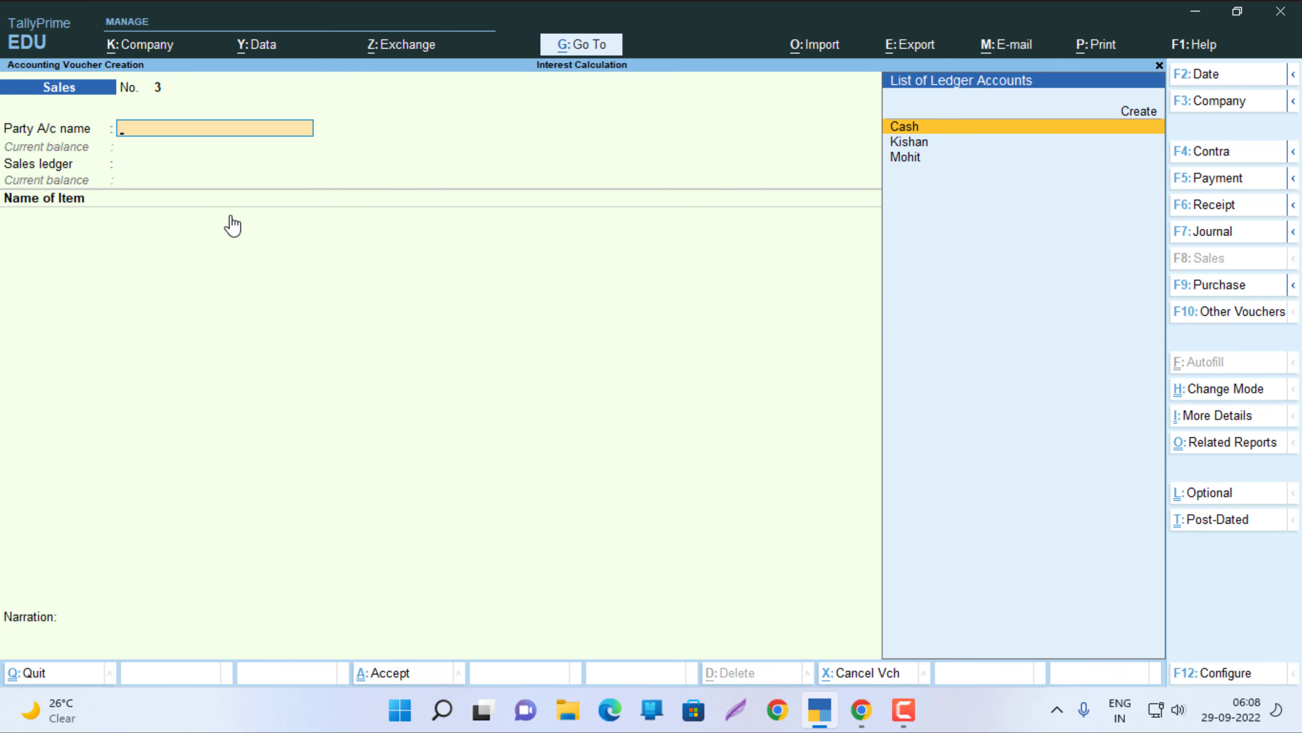
# Reopen the new sales voucher entry and set its date to 1-10-2022
pyautogui.press('Escape')
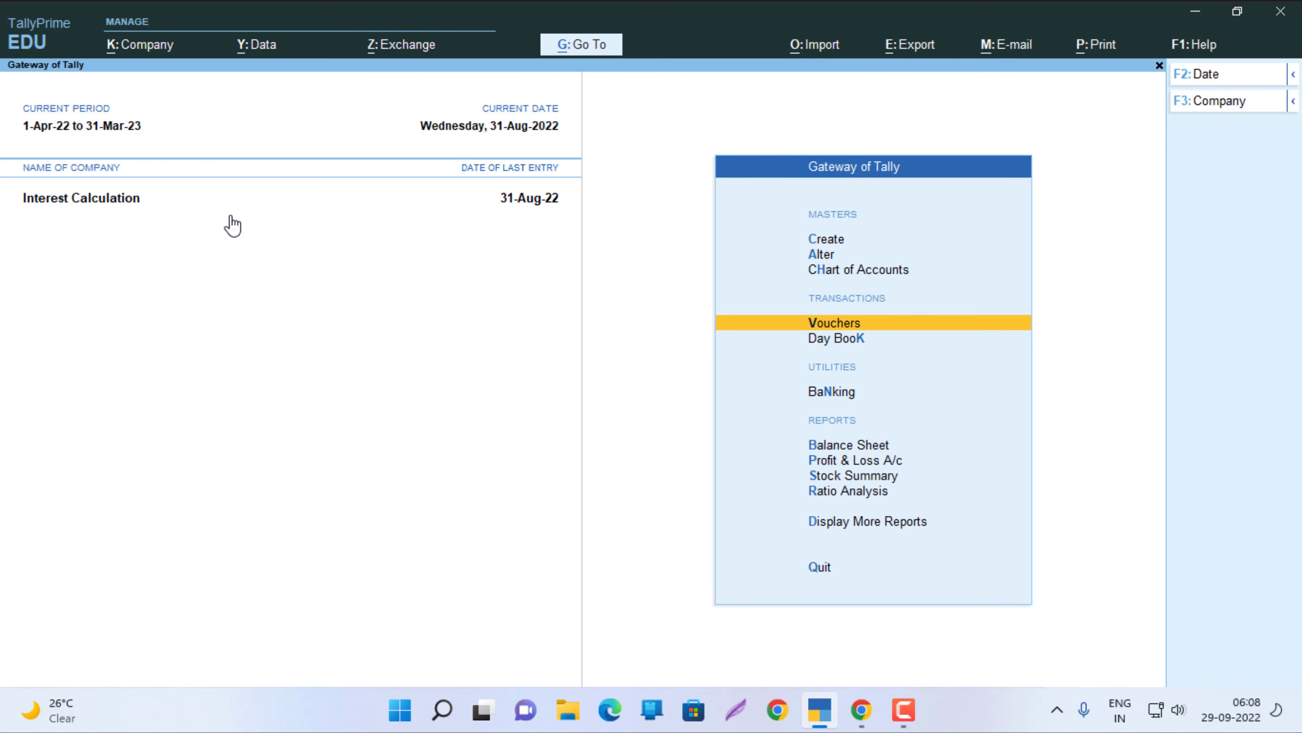
pyautogui.press('Return')
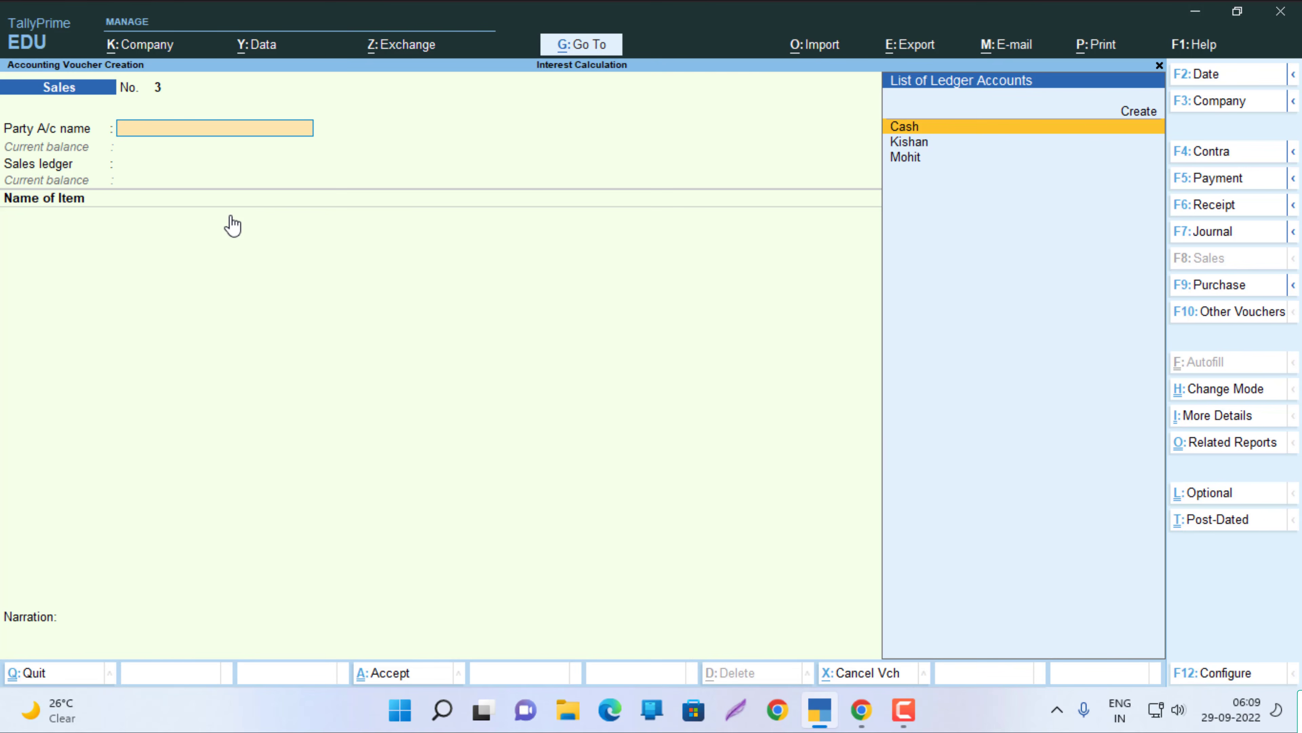
pyautogui.press('F2')
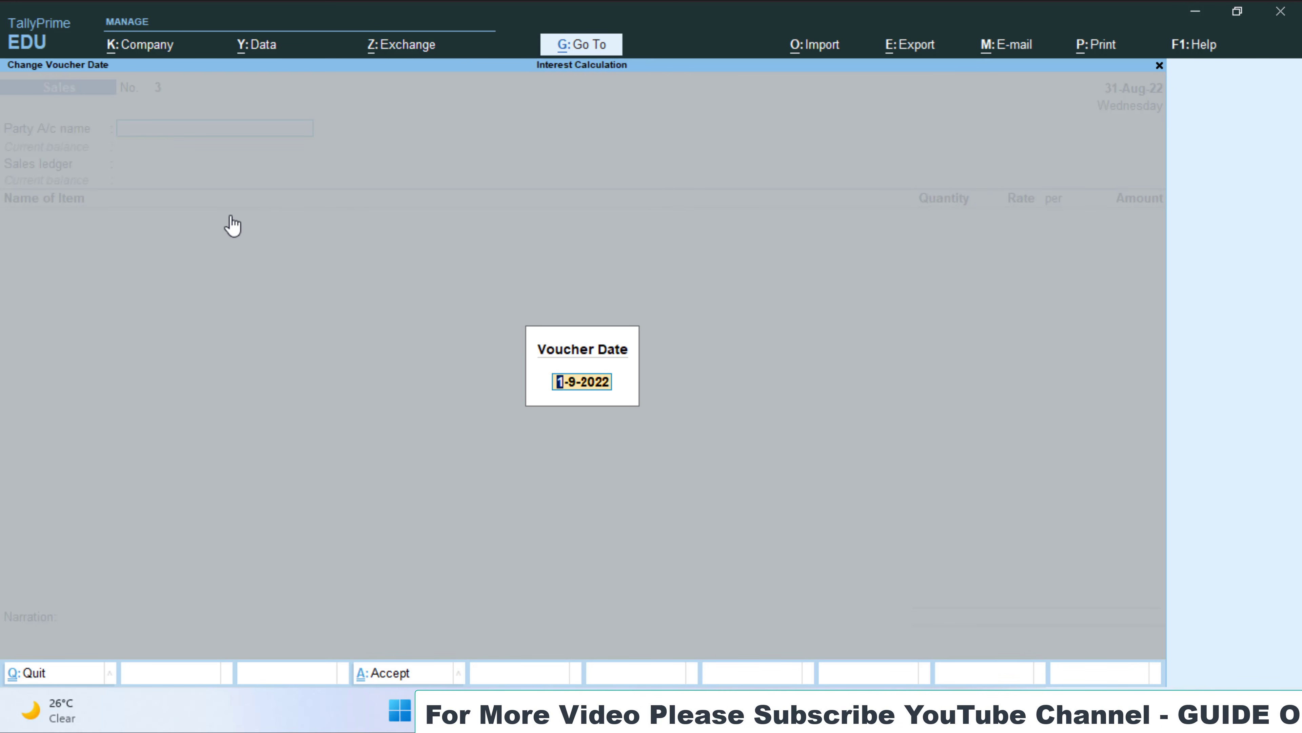
pyautogui.write('1.10')
pyautogui.press('Return')
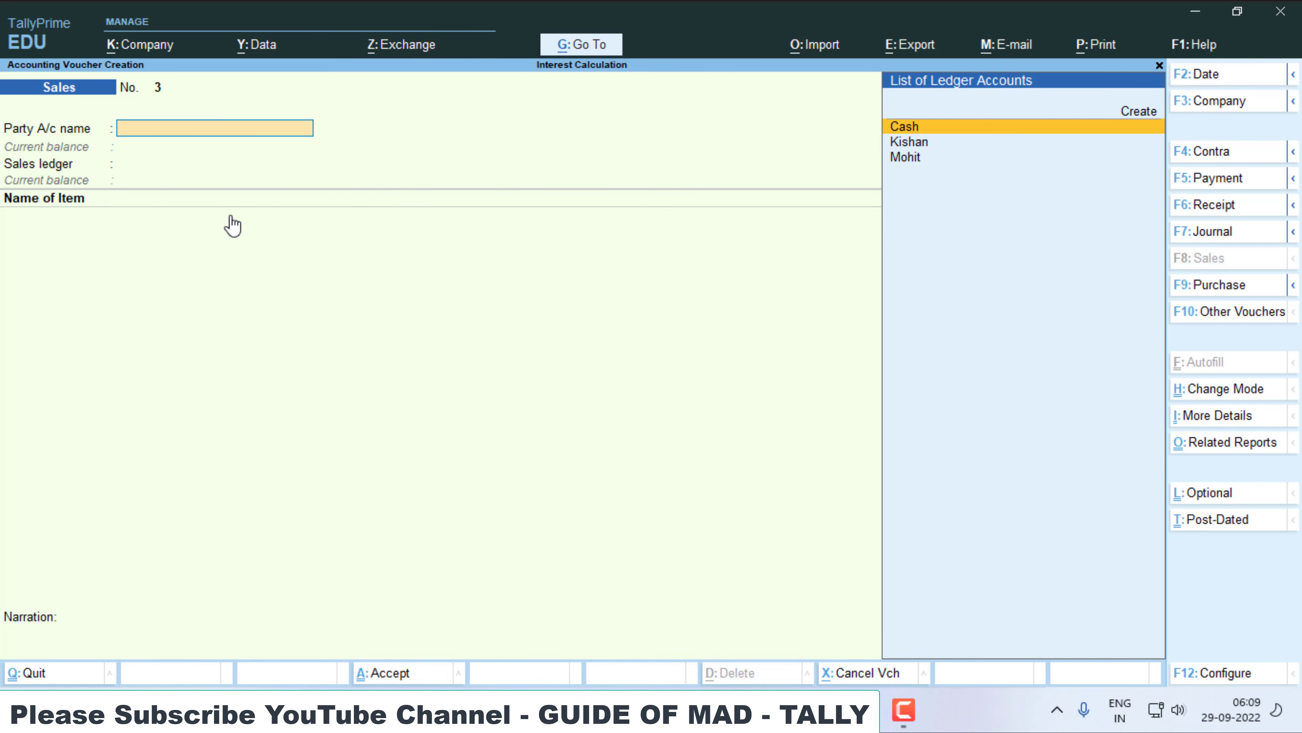
# Start a new party ledger with the customer's name, a default credit period of 10 days and interest calculation activated
pyautogui.hotkey('alt', 'c')
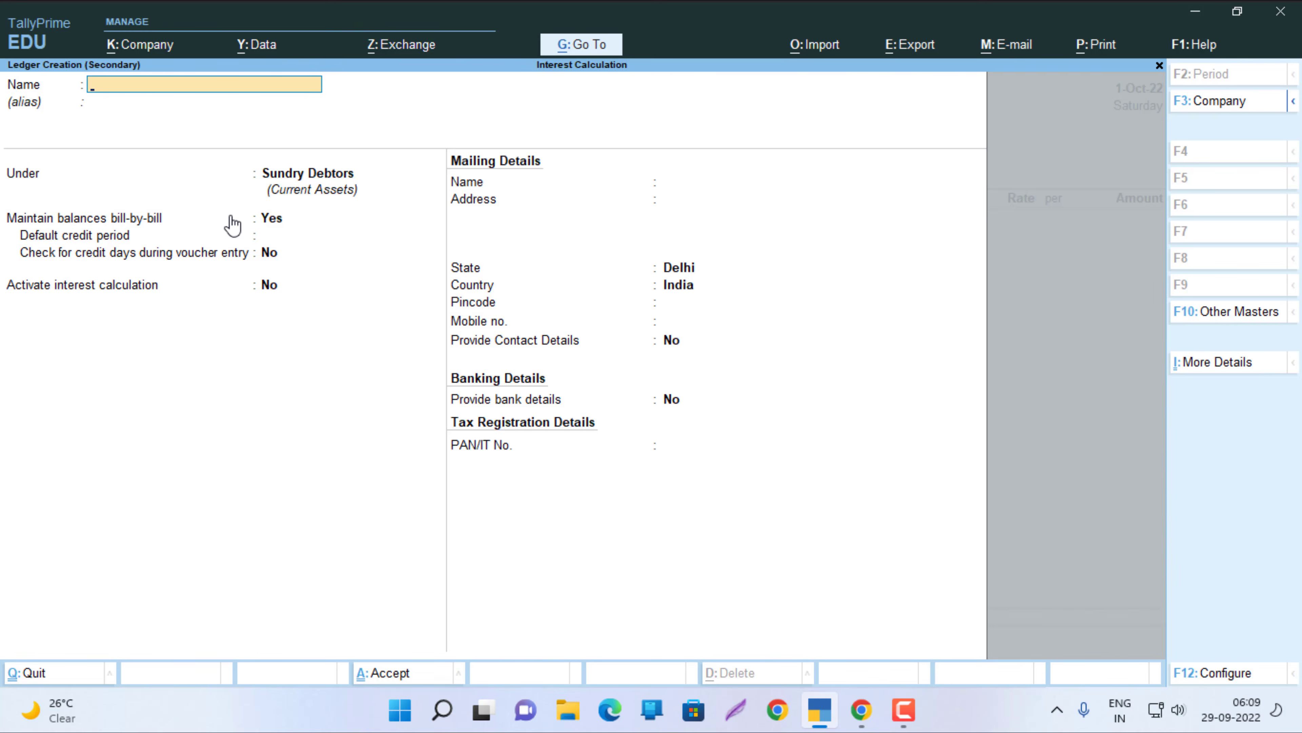
pyautogui.write('Kunal')
pyautogui.press('Return')
pyautogui.press('Return')
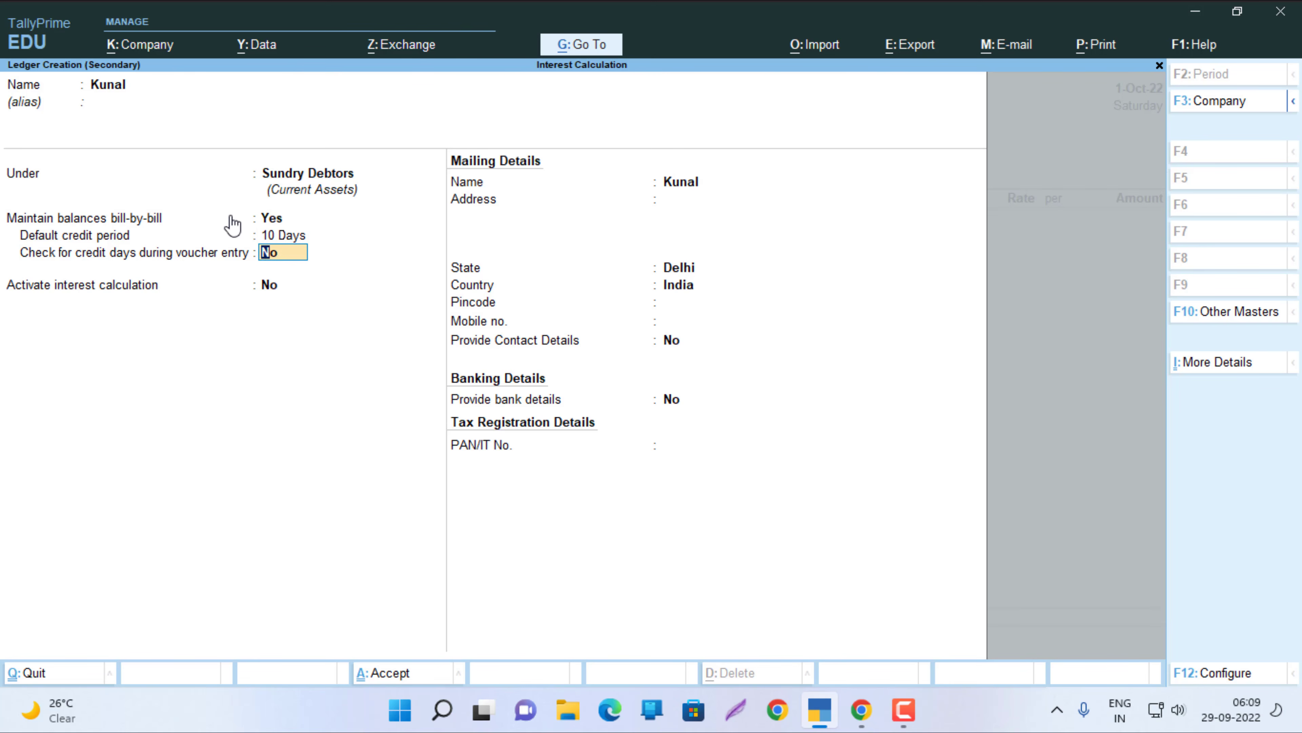
pyautogui.press('Return')
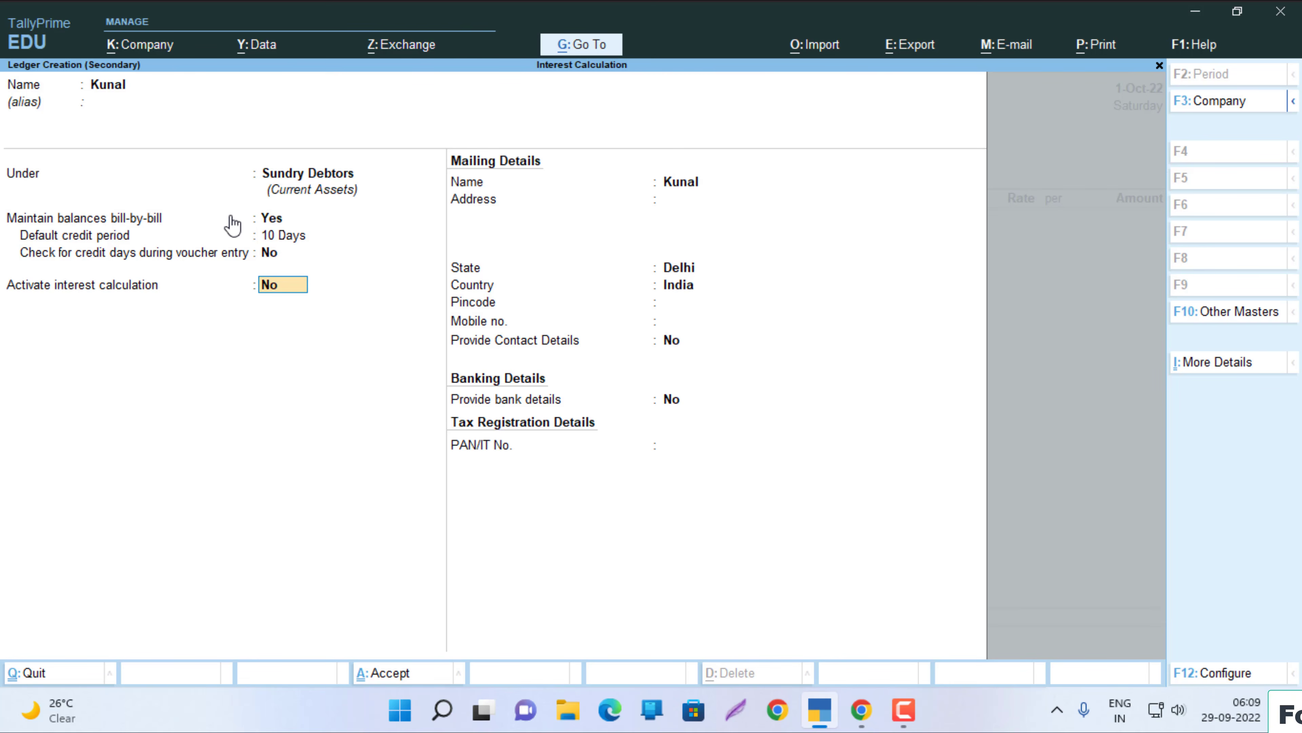
pyautogui.press('y')
pyautogui.press('Return')
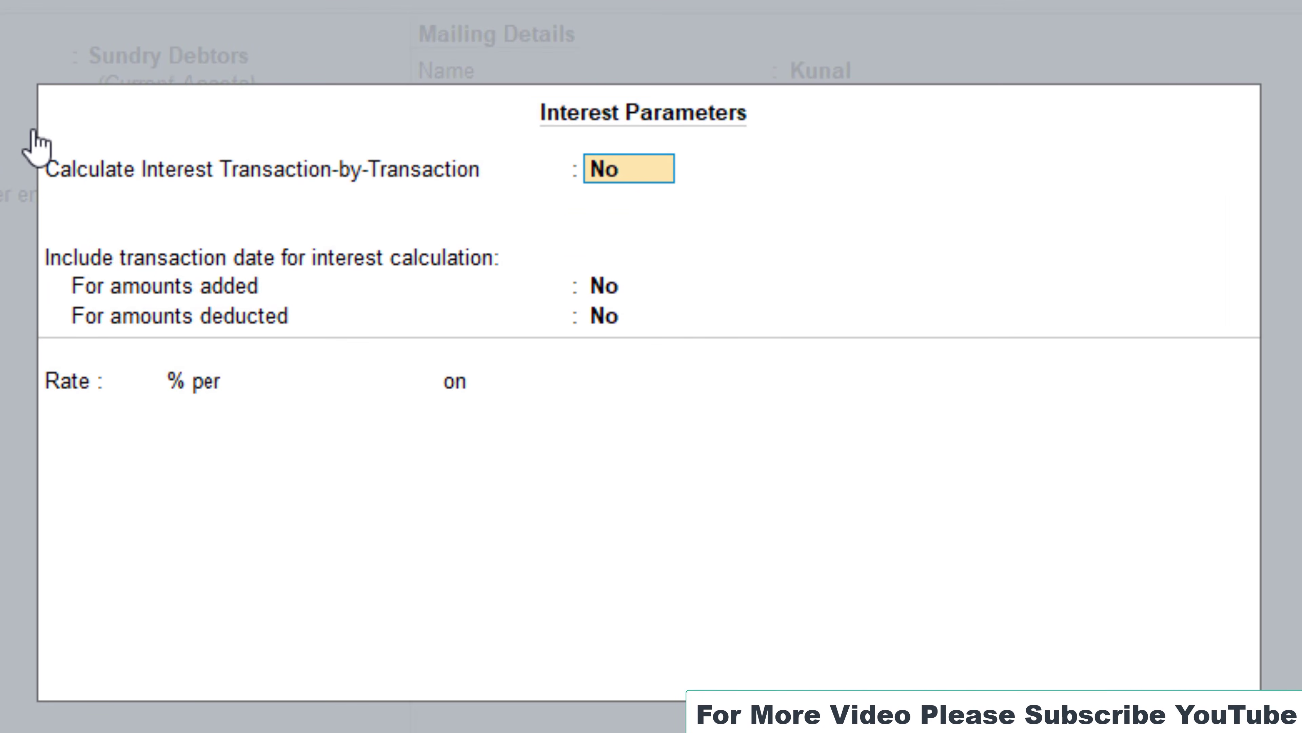
# Enable transaction-by-transaction interest, both parameter overrides and the transaction date for amounts added, keeping it at No for amounts deducted
pyautogui.write('y')
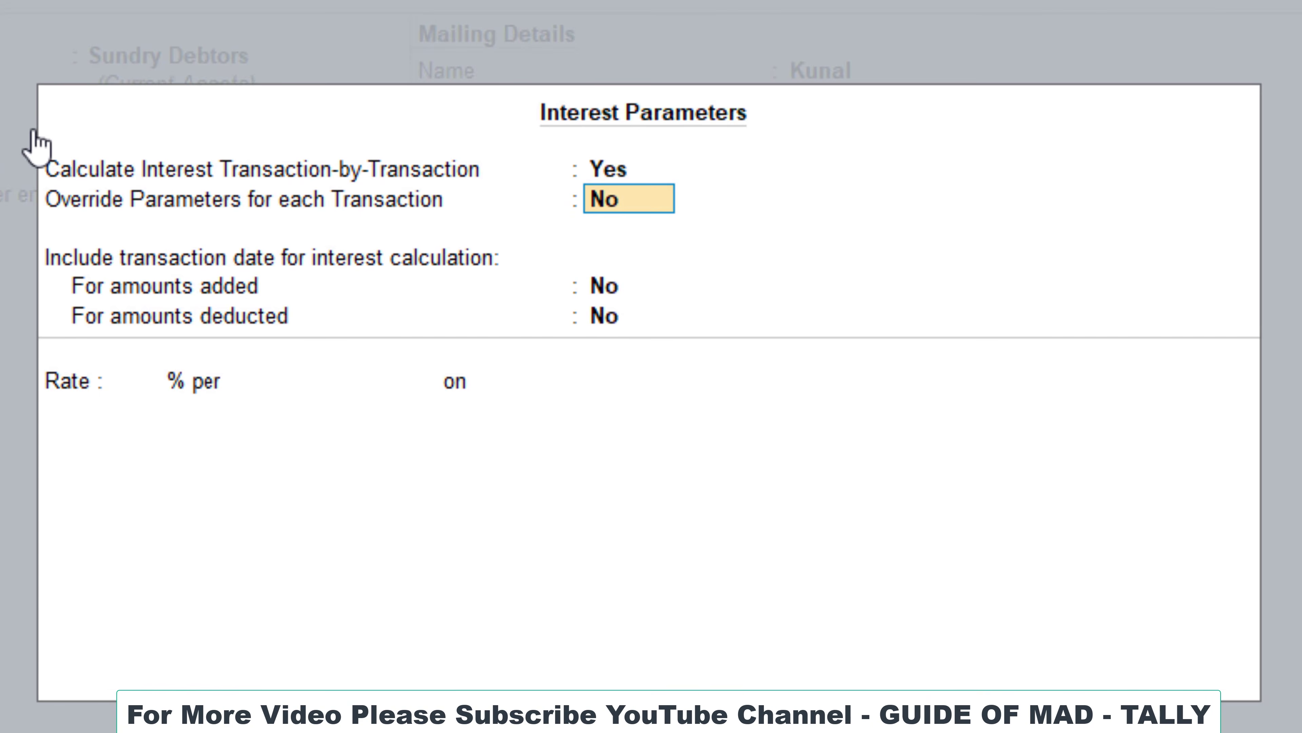
pyautogui.write('y')
pyautogui.press('Return')
pyautogui.write('y')
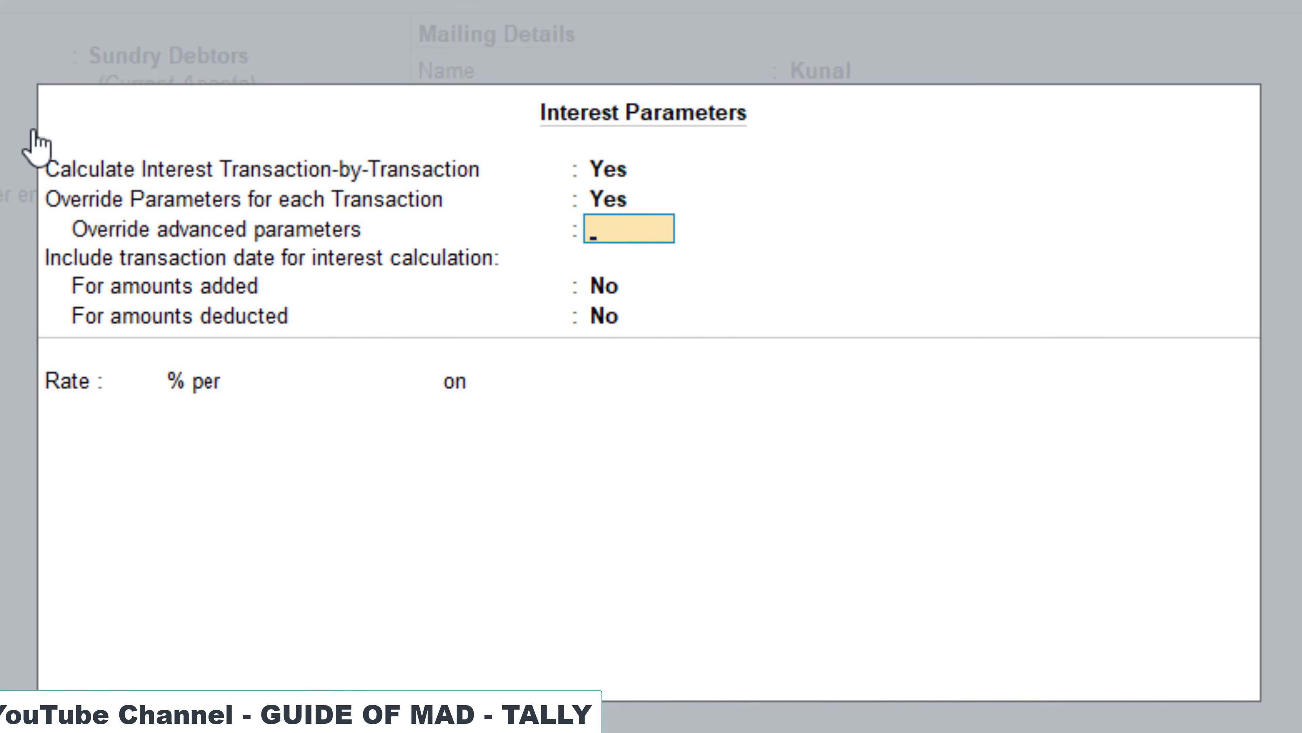
pyautogui.press('Return')
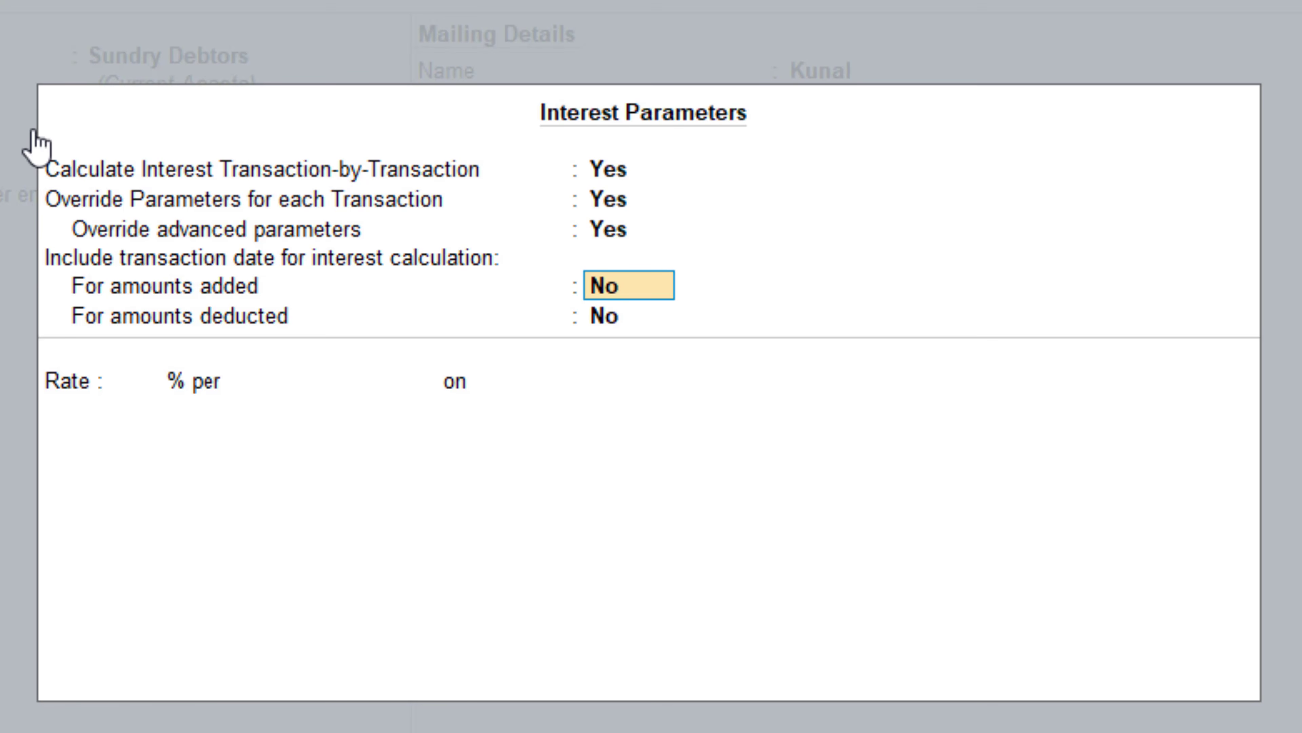
pyautogui.press('Return')
pyautogui.press('Return')
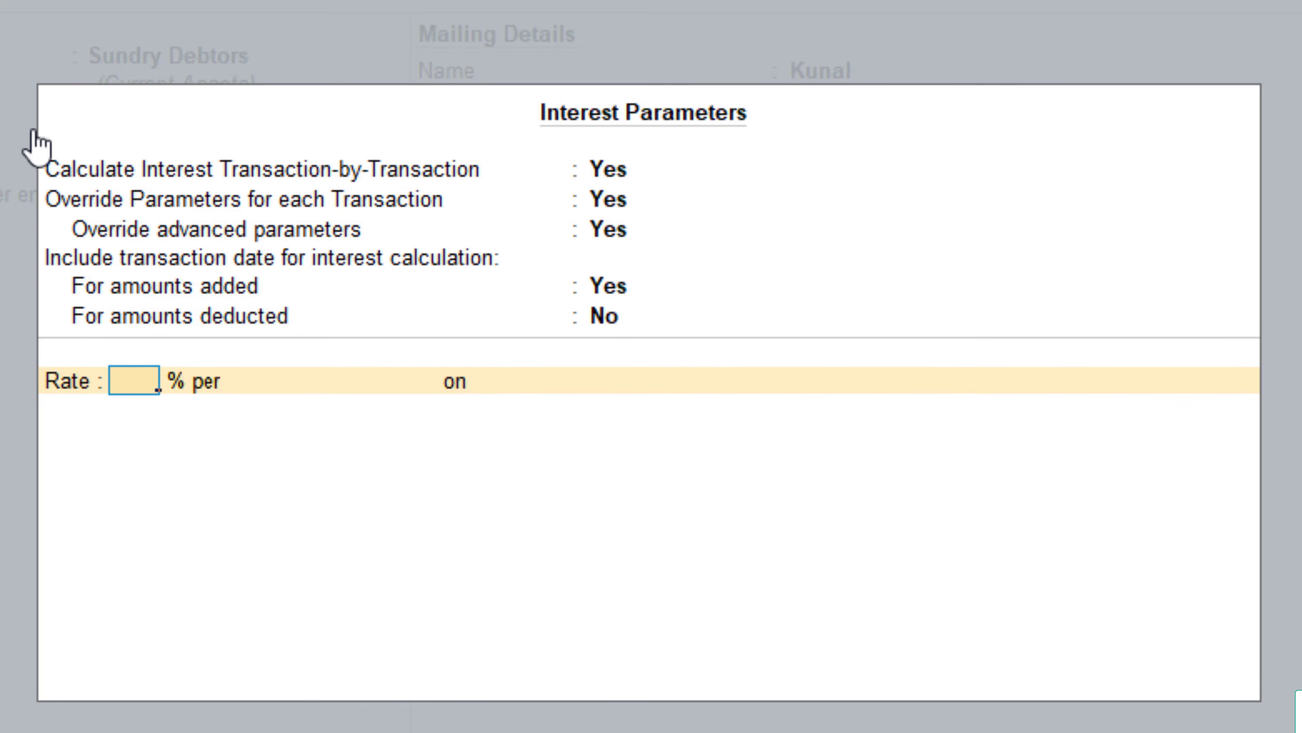
# Set the interest rate to 10% per Calendar Month on All Balances
pyautogui.write('10')
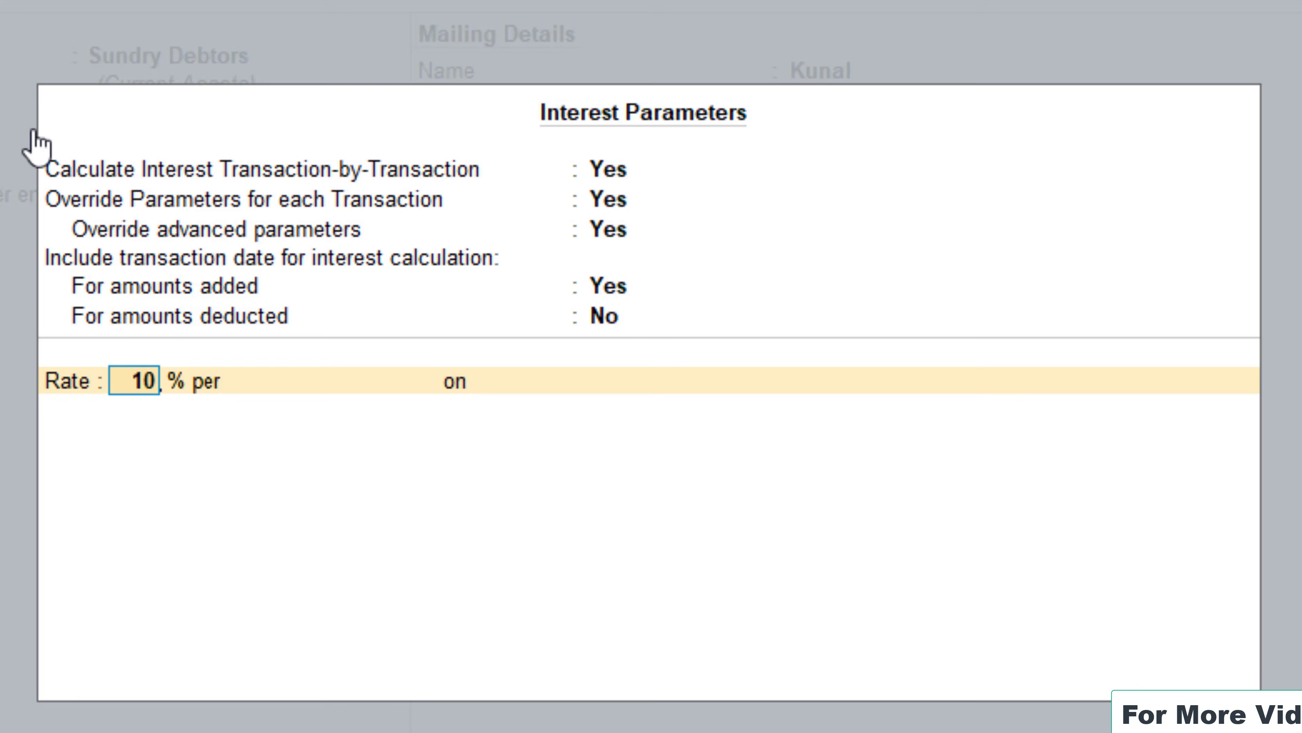
pyautogui.press('Return')
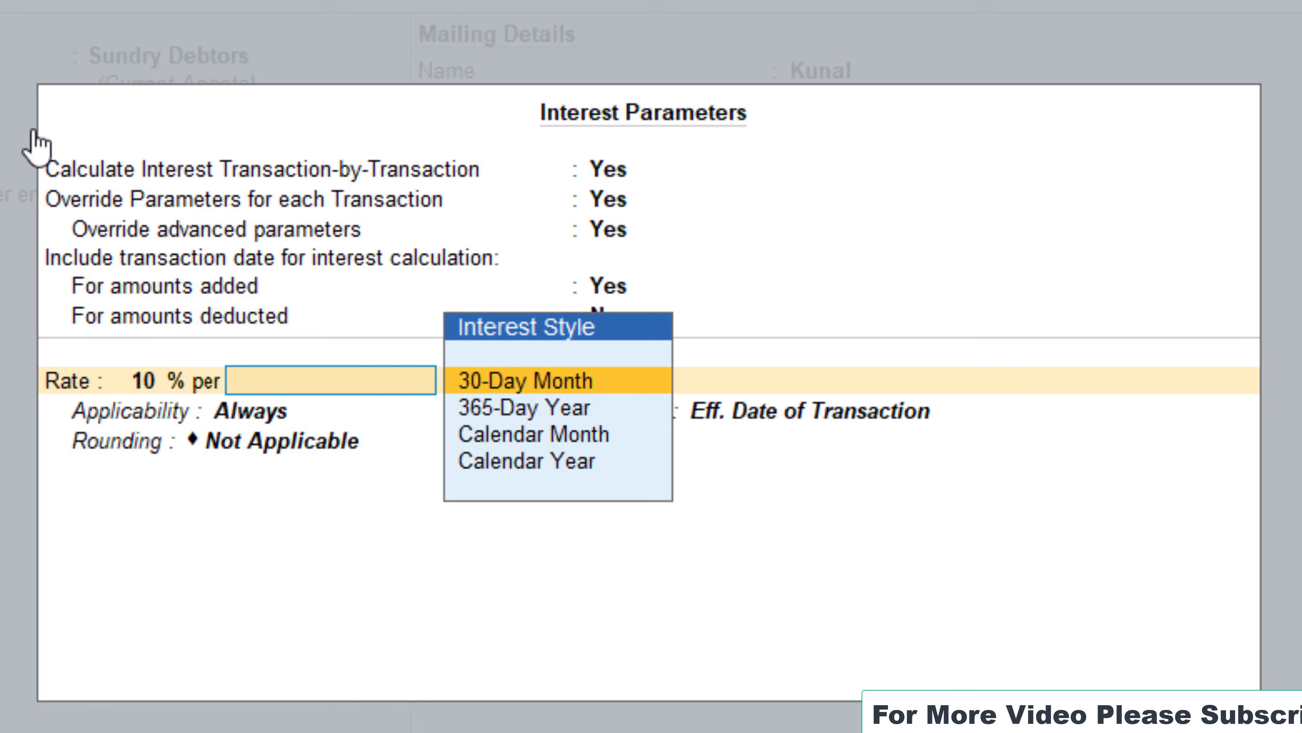
pyautogui.press('Down')
pyautogui.press('Down')
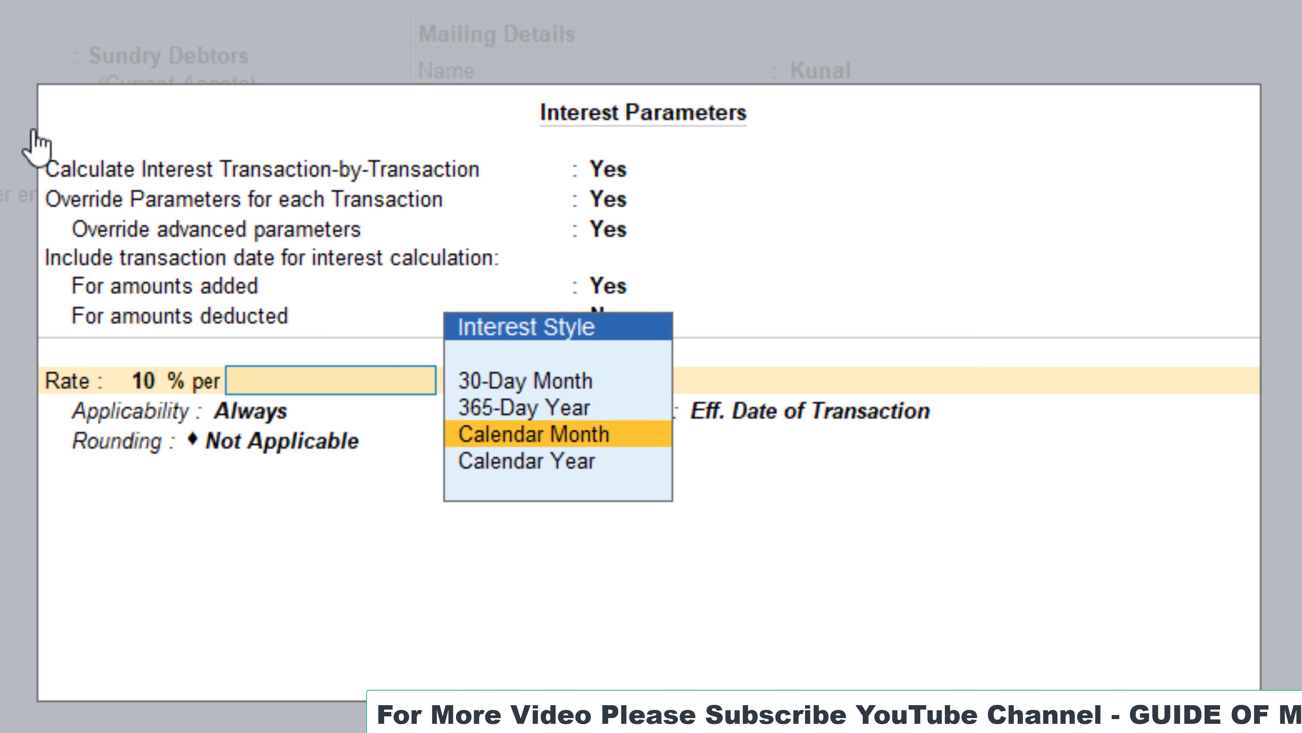
pyautogui.press('Return')
pyautogui.press('Return')
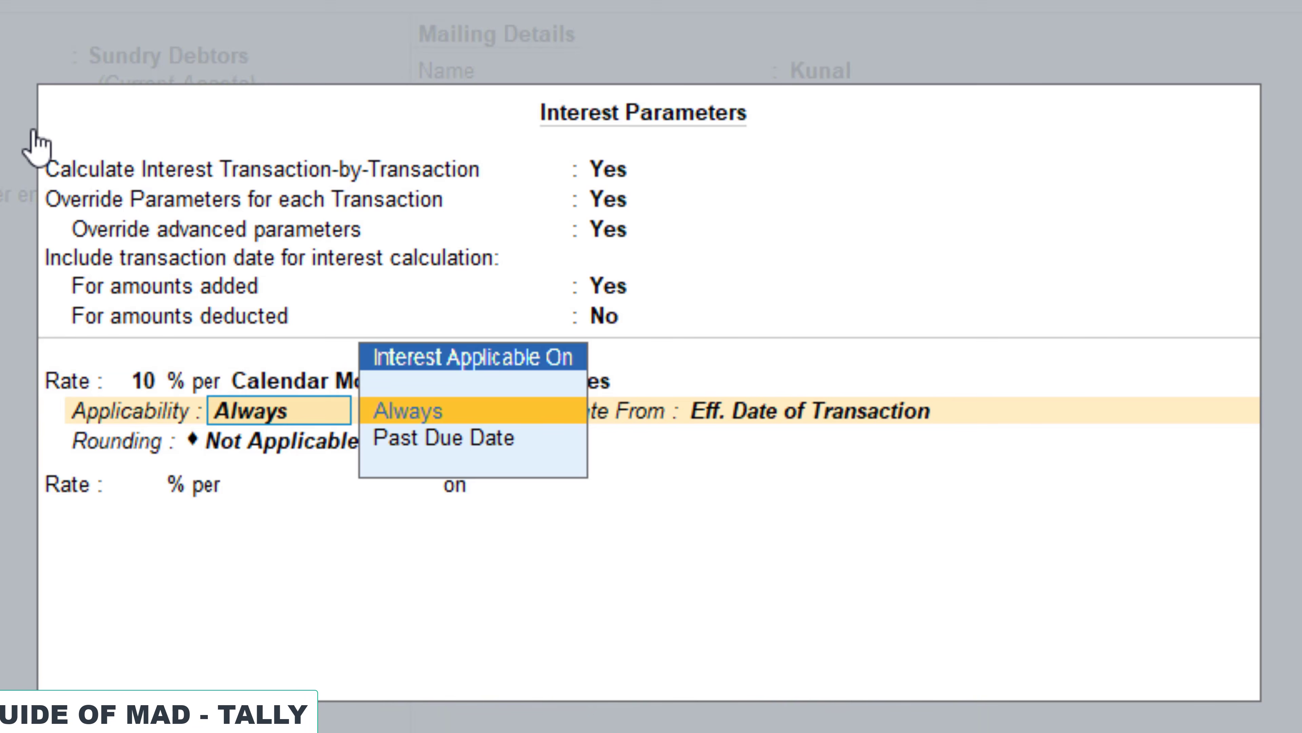
# Make the 10% rate applicable Past Due Date by 20 days, calculated from the Due Date of Invoice/Ref
pyautogui.press('Down')
pyautogui.press('Return')
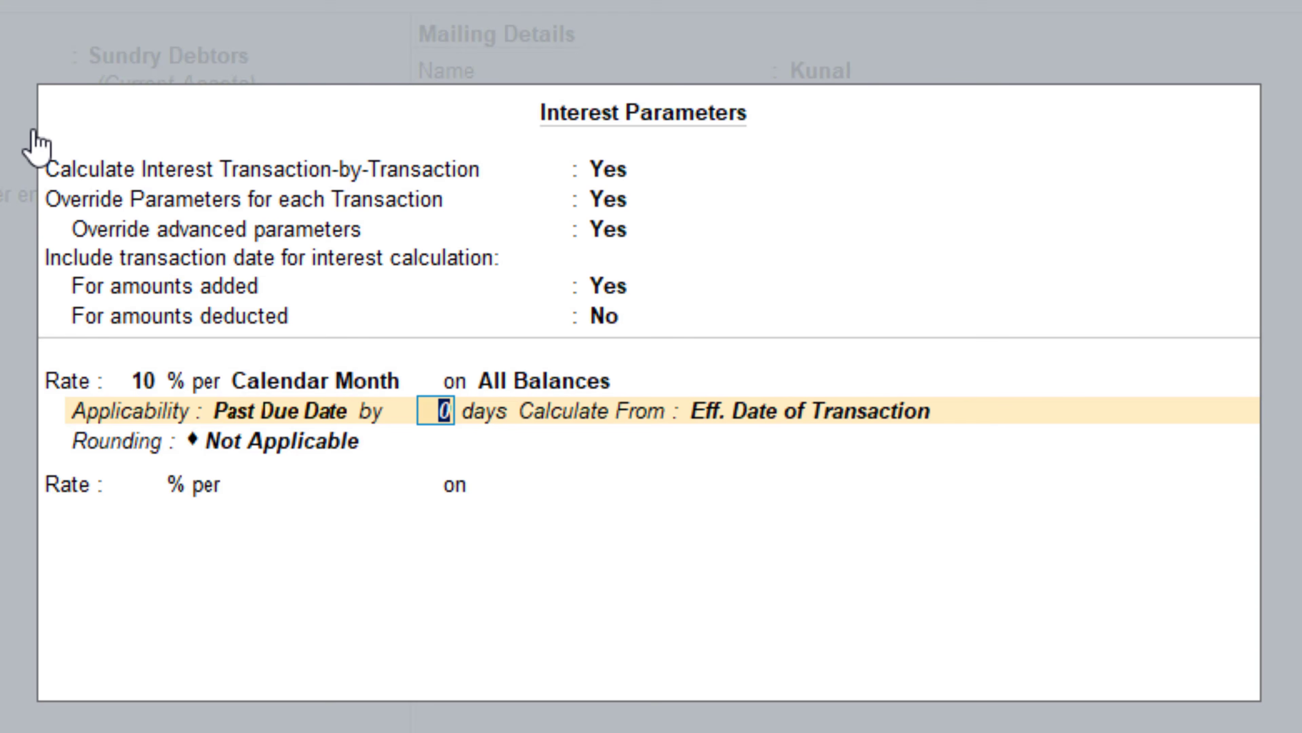
pyautogui.write('20')
pyautogui.press('Return')
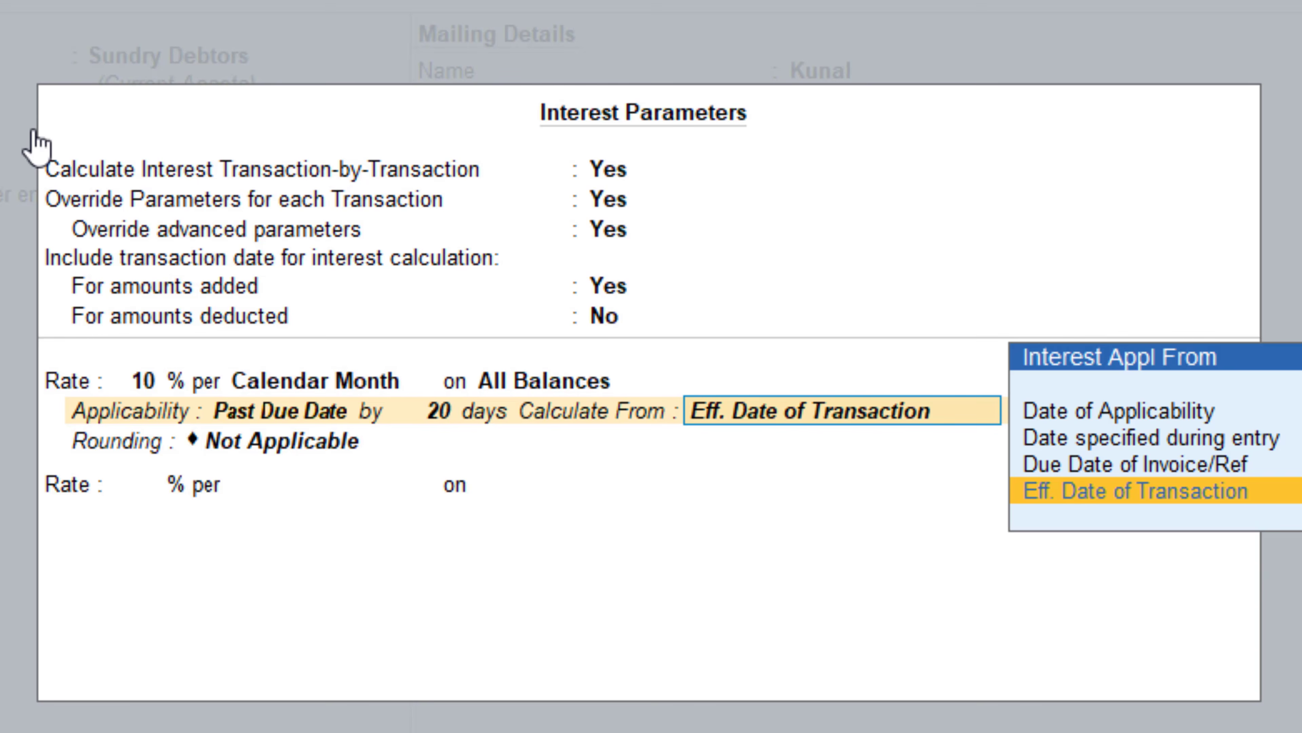
pyautogui.press('Up')
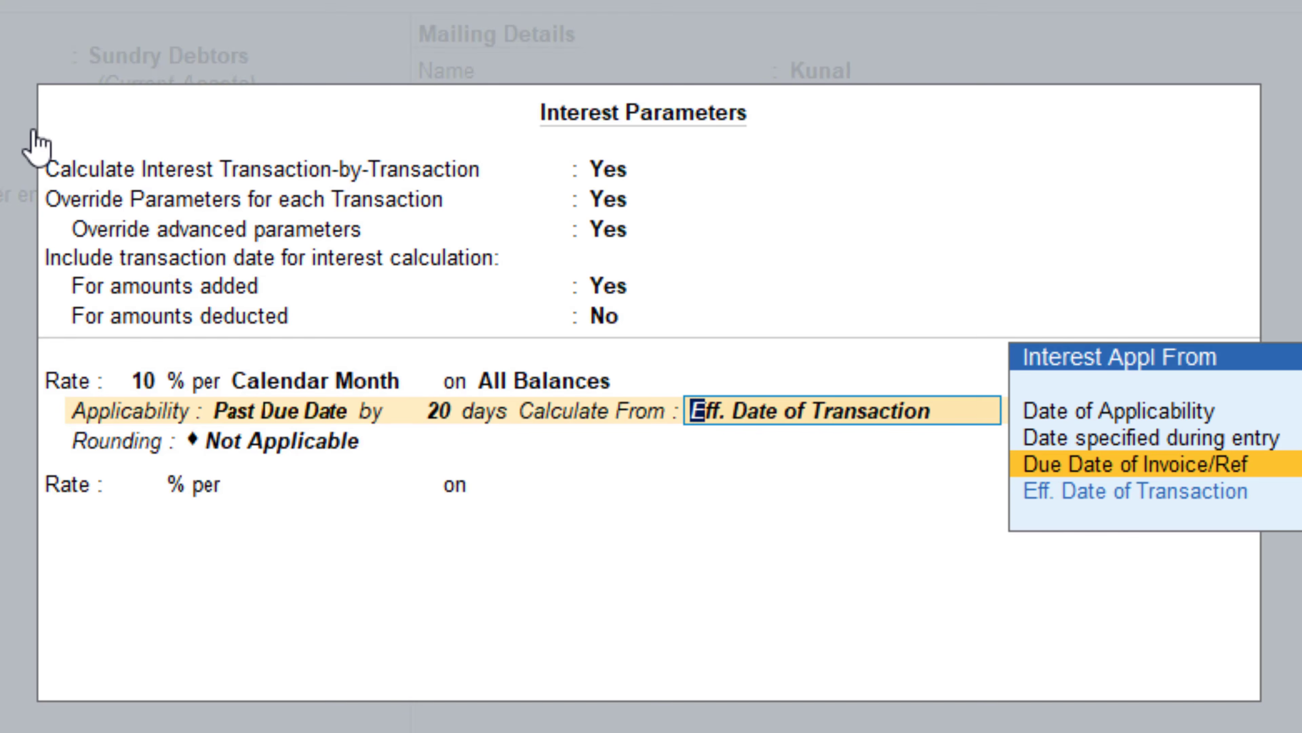
pyautogui.press('Return')
# Apply Normal Rounding with a limit of 1 to the 10% interest rate
pyautogui.press('Down')
pyautogui.press('Down')
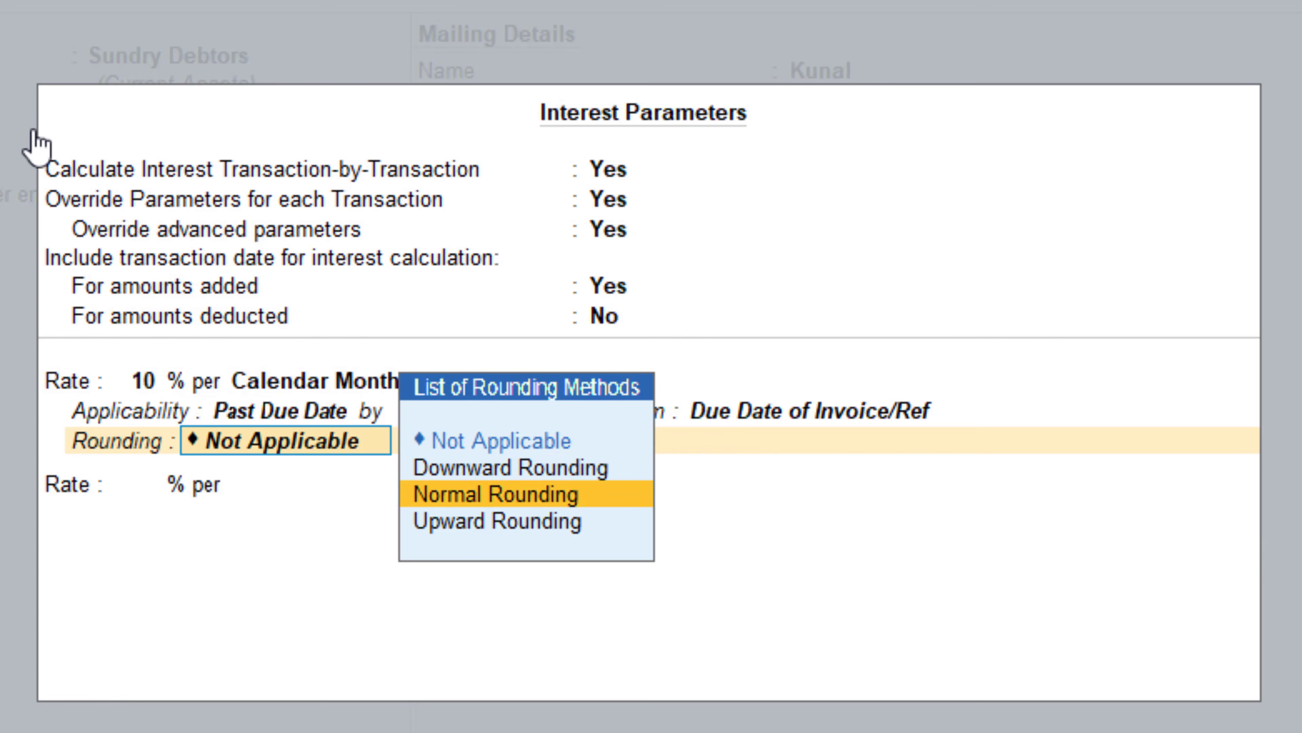
pyautogui.press('Return')
pyautogui.write('1')
pyautogui.press('Return')
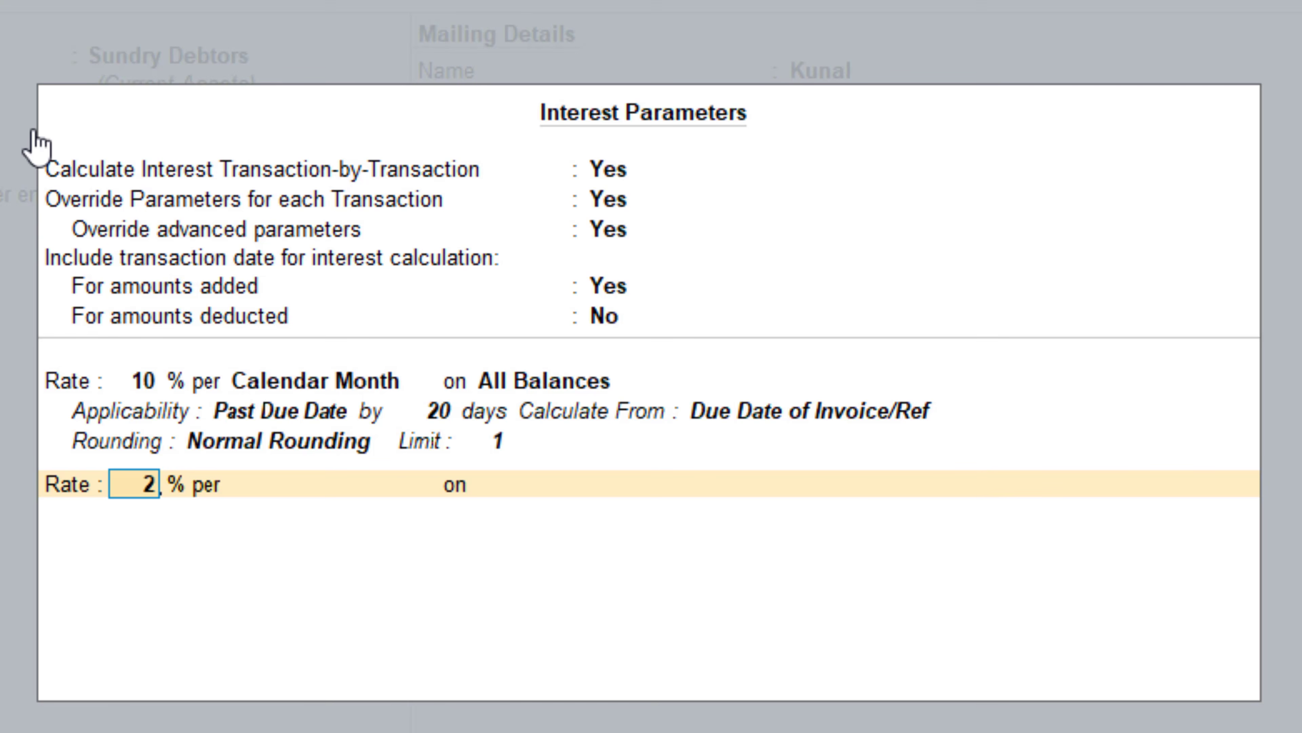
# Add a second interest rate of 20% per Calendar Month on All Balances
pyautogui.write('20')
pyautogui.press('Return')
pyautogui.press('Down')
pyautogui.press('Down')
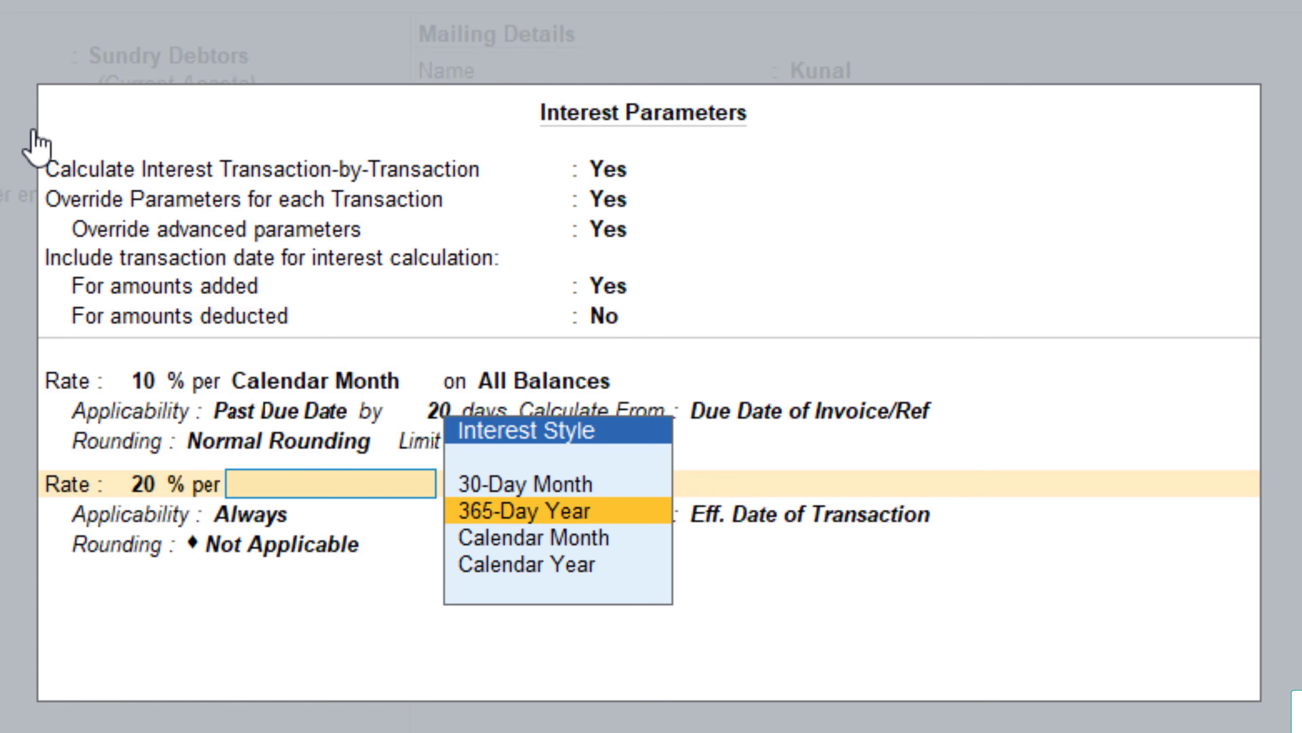
pyautogui.press('Return')
pyautogui.press('Return')
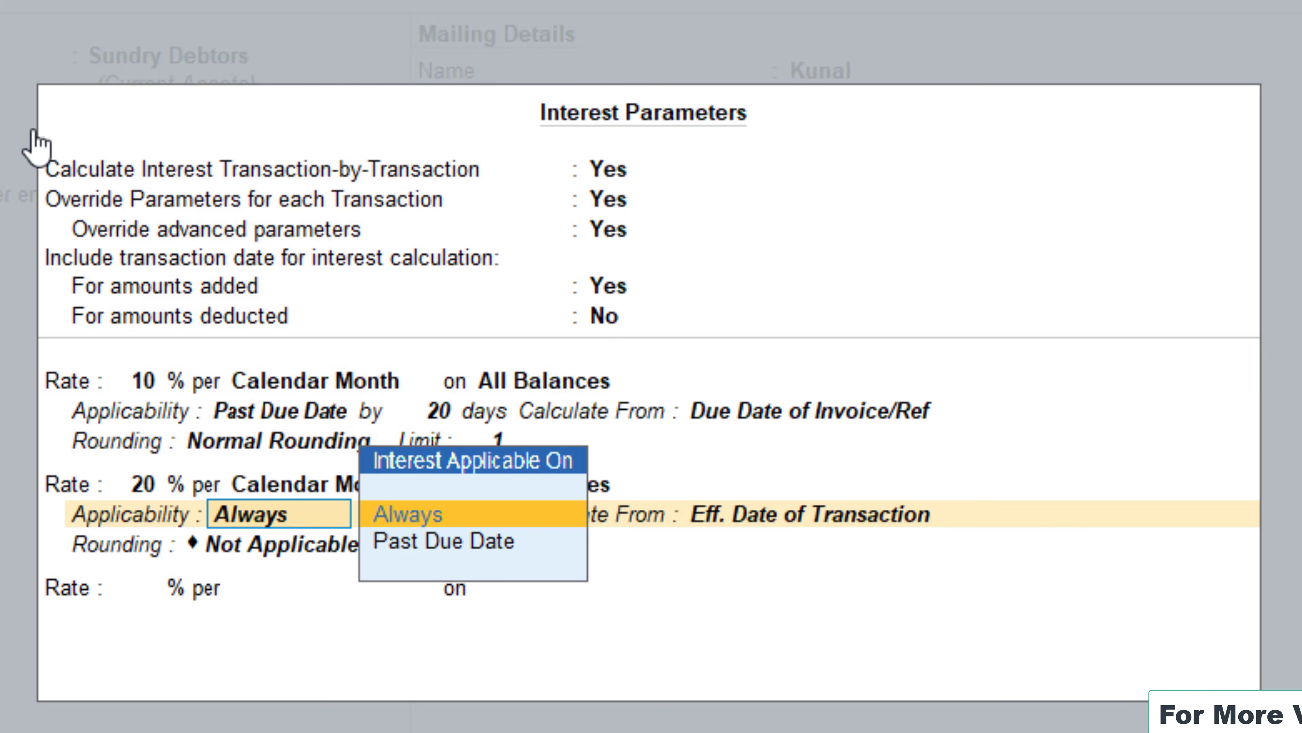
# Make the 20% rate applicable Past Due Date by 60 days, calculated from the Due Date of Invoice/Ref
pyautogui.press('Down')
pyautogui.press('Return')
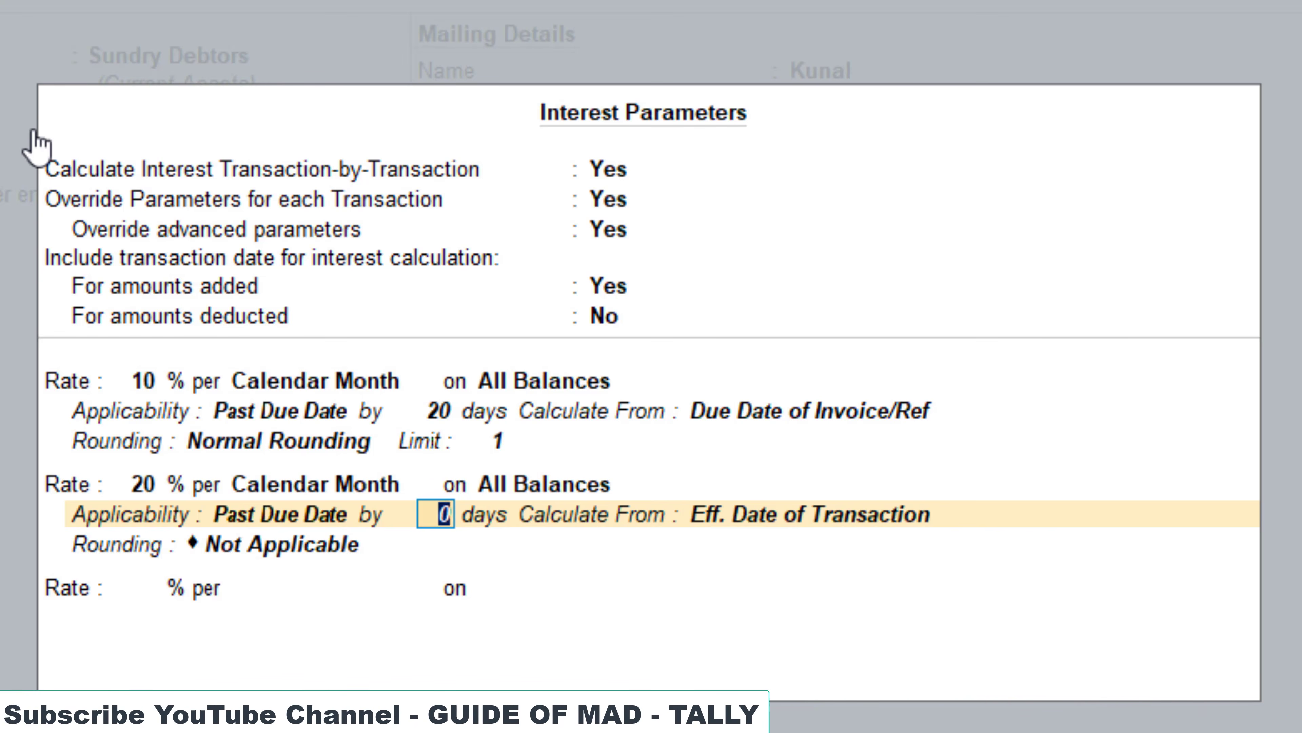
pyautogui.write('60')
pyautogui.press('Return')
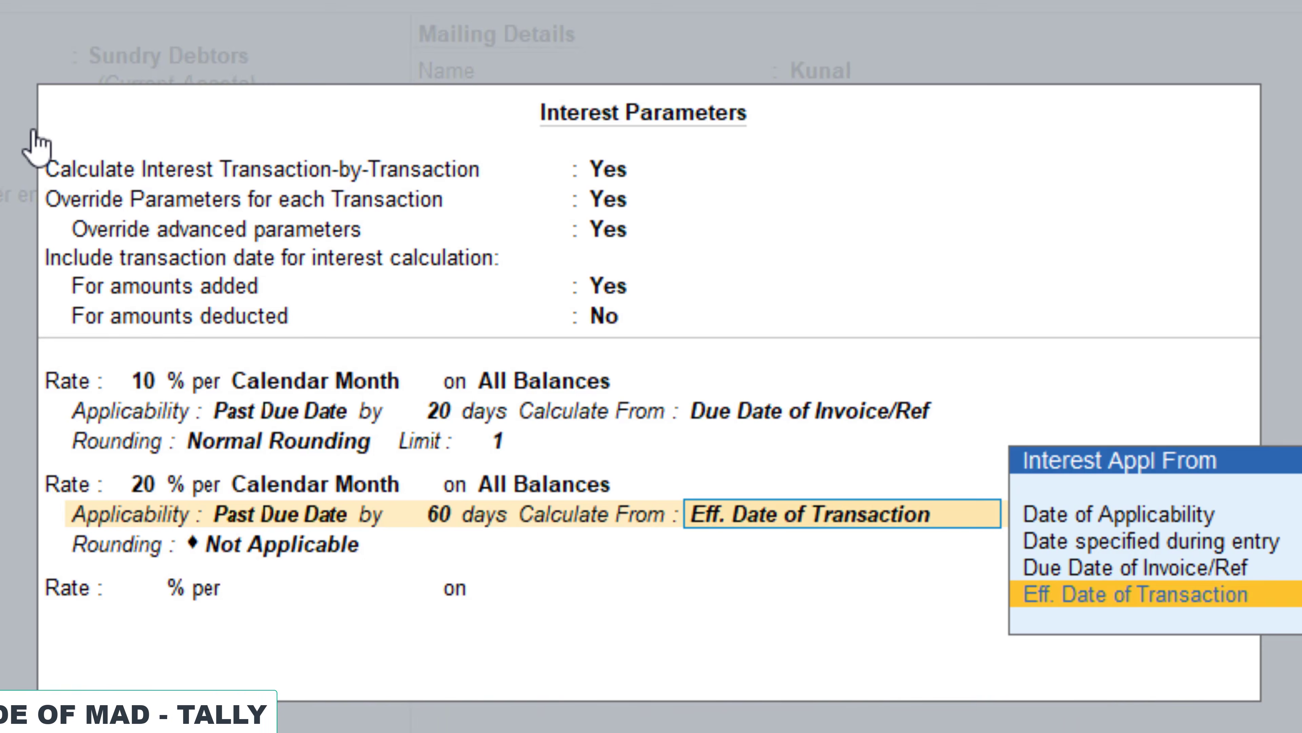
pyautogui.press('Up')
pyautogui.press('Return')
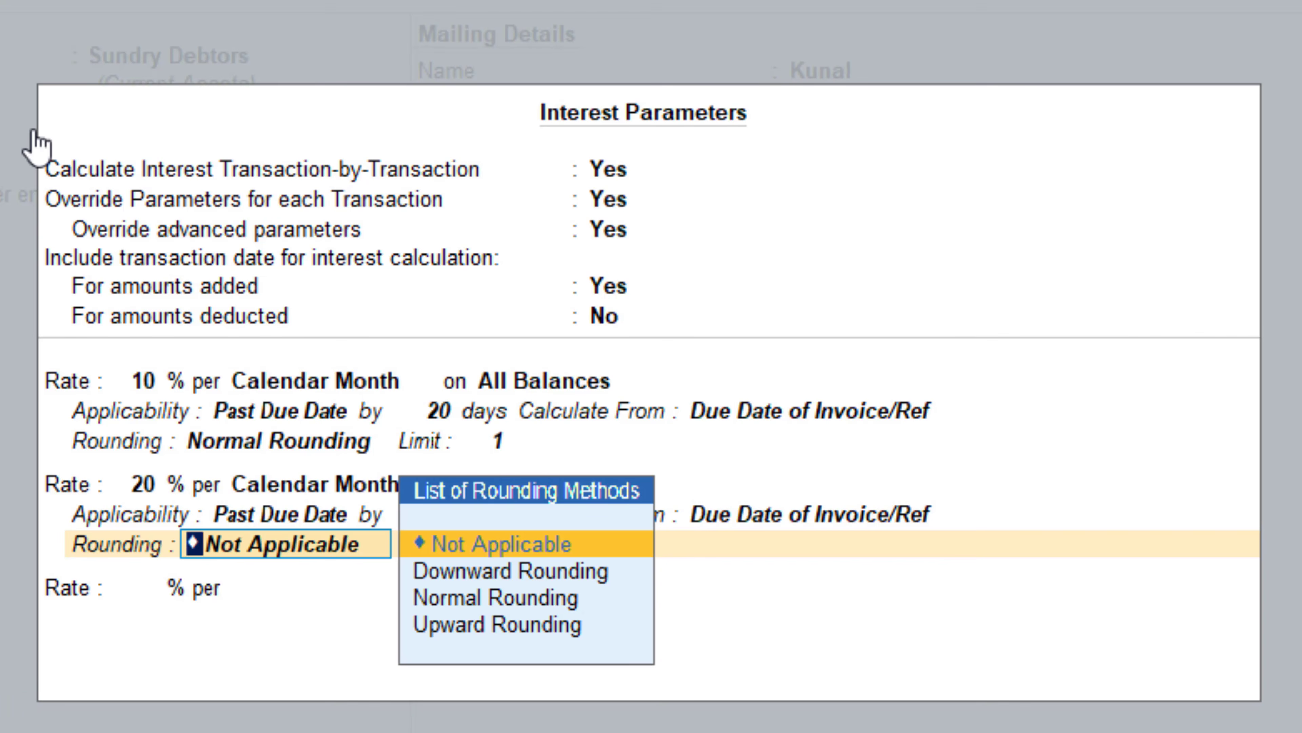
# Apply Normal Rounding with a limit of 1 to the 20% interest rate
pyautogui.press('Down')
pyautogui.press('Down')
pyautogui.press('Return')
pyautogui.press('Return')
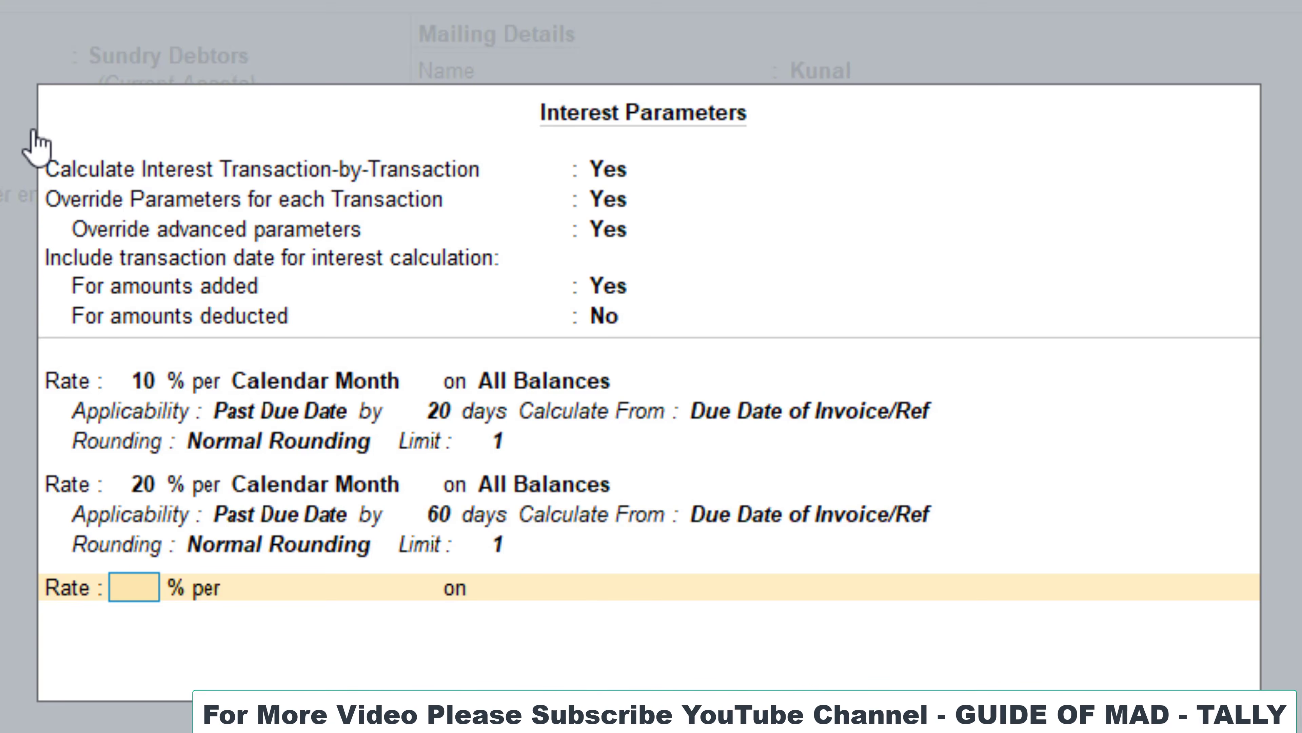
# Recheck the 20% rate's calculation basis and accept the ledger's interest parameters without adding a third rate
pyautogui.press('BackSpace')
pyautogui.press('BackSpace')
pyautogui.press('BackSpace')
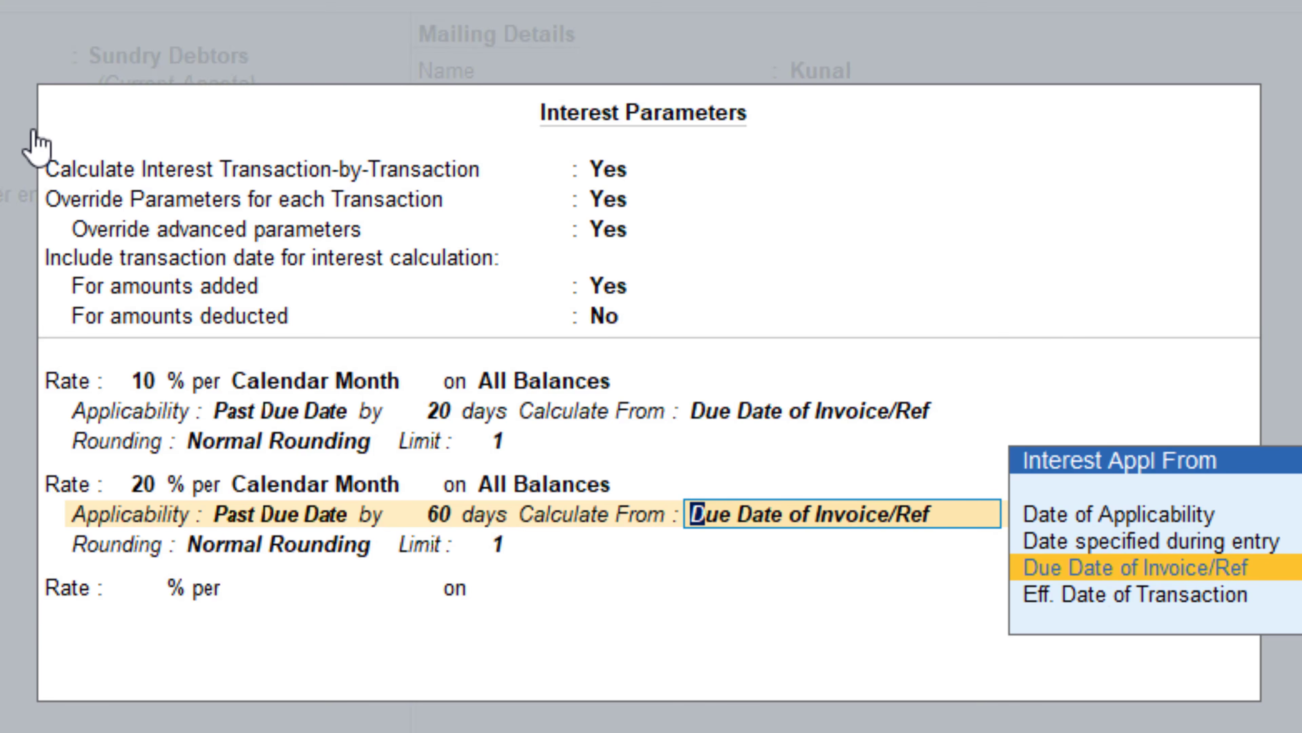
pyautogui.press('Return')
pyautogui.press('Return')
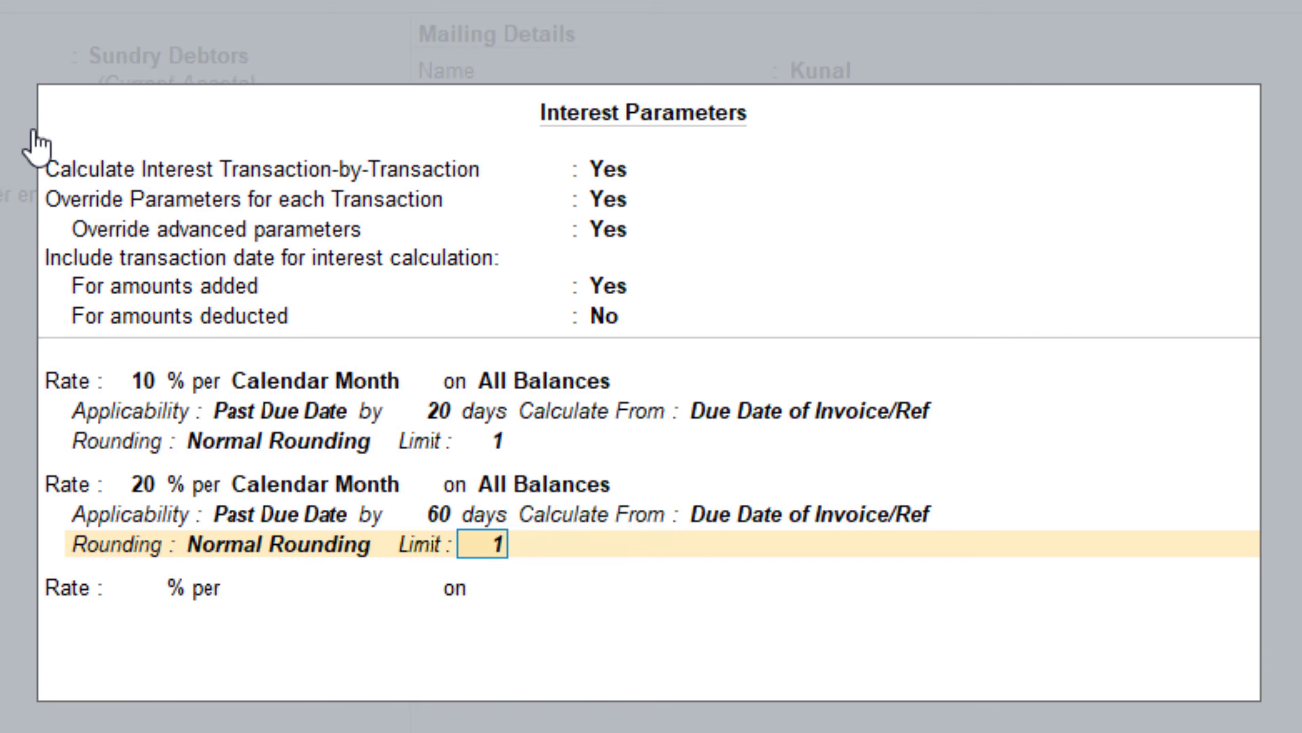
pyautogui.press('Return')
pyautogui.press('Return')
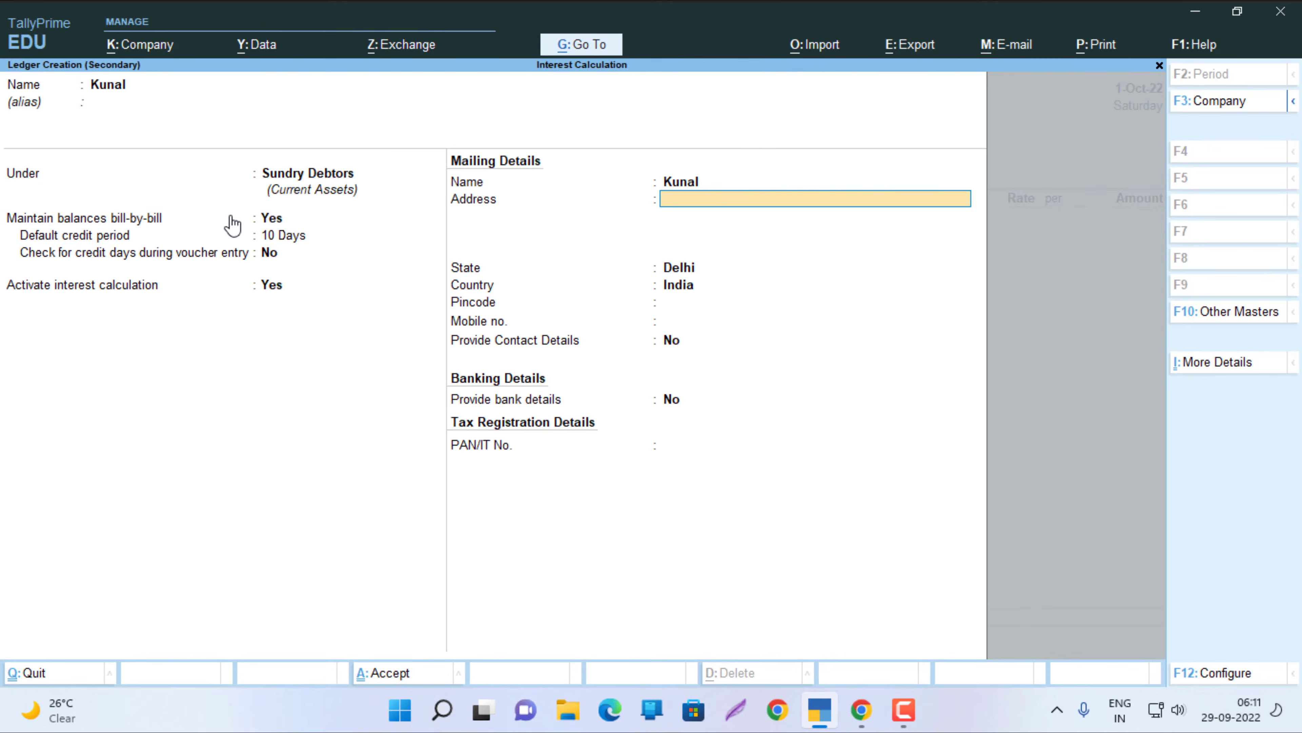
# Keep the default mailing, banking and tax registration details and save the new customer ledger
pyautogui.press('Return')
pyautogui.press('Return')
pyautogui.press('Return')
pyautogui.press('Return')
pyautogui.press('Return')
pyautogui.press('Return')
pyautogui.press('Return')
pyautogui.press('Return')
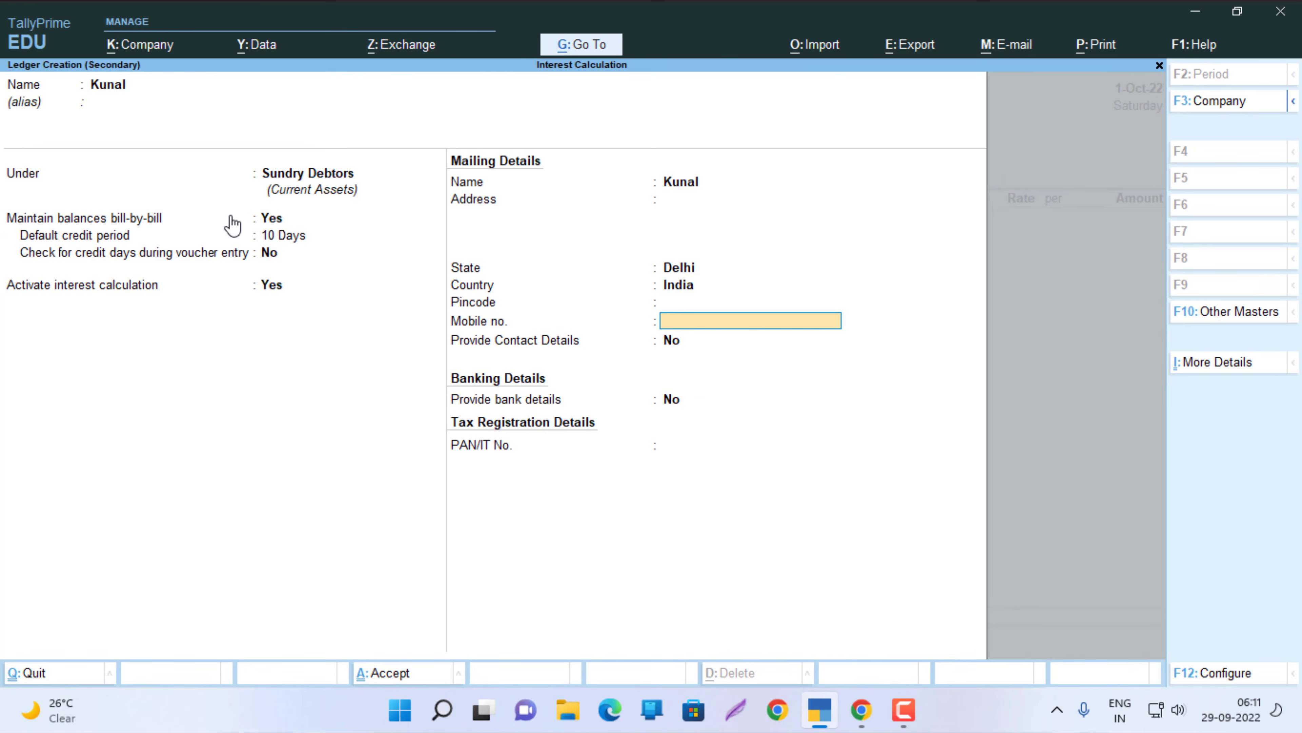
pyautogui.press('Return')
pyautogui.press('Return')
pyautogui.press('Return')
pyautogui.press('Return')
pyautogui.press('Return')
pyautogui.press('Return')
pyautogui.press('Return')
pyautogui.press('Return')
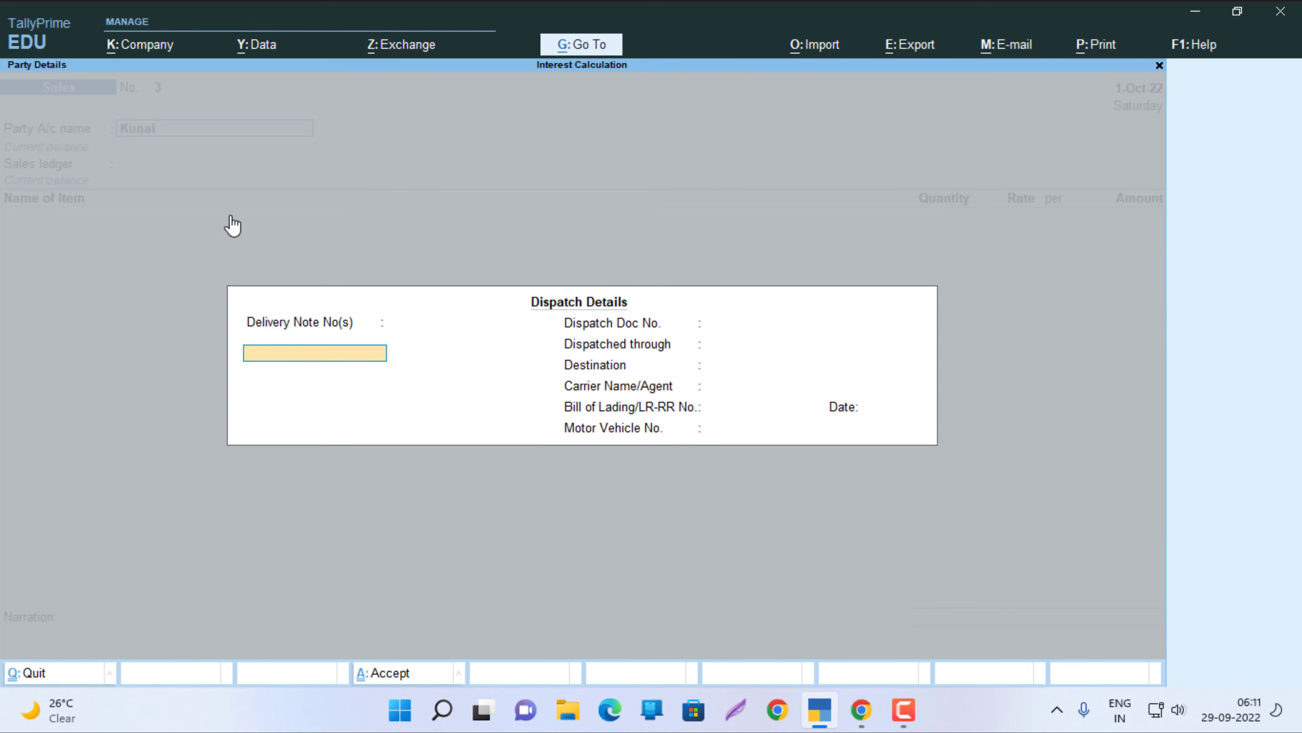
# Leave the dispatch details blank, keep the default party details and use the Sales ledger for the voucher
pyautogui.press('Return')
pyautogui.press('Return')
pyautogui.press('Return')
pyautogui.press('Return')
pyautogui.press('Return')
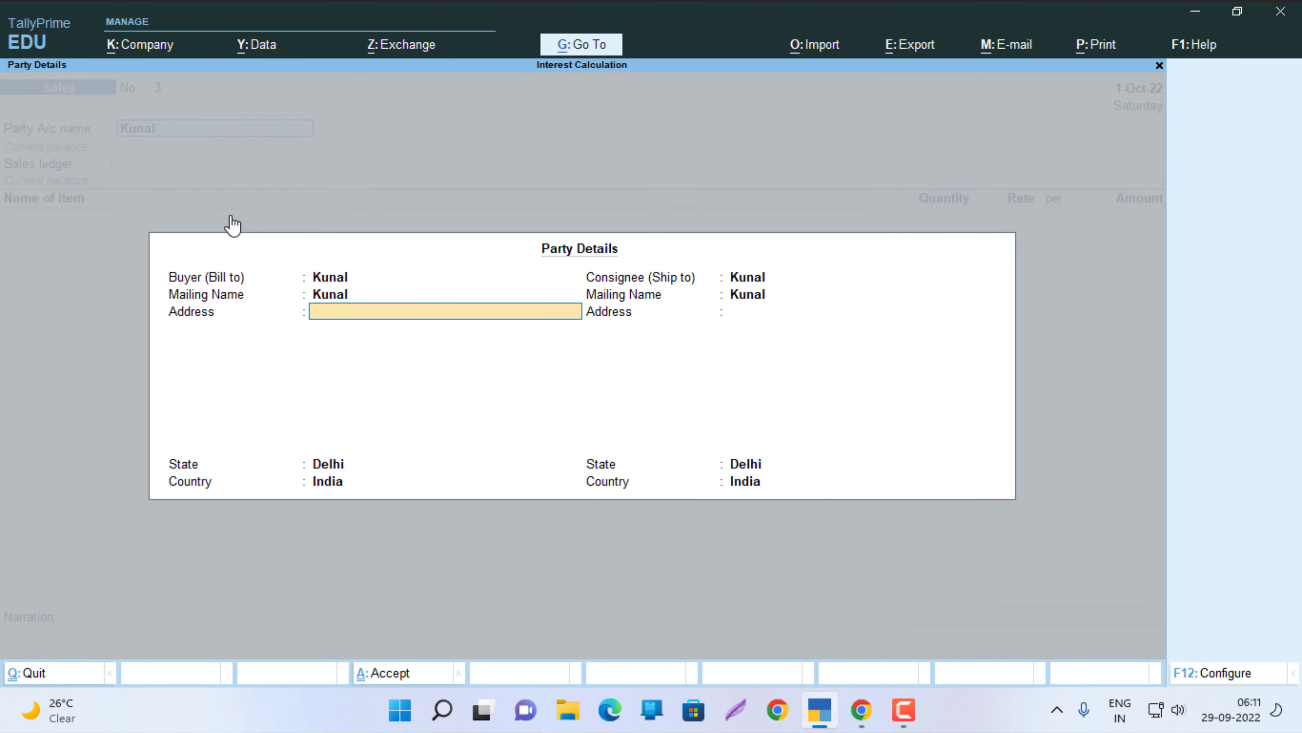
pyautogui.press('Return')
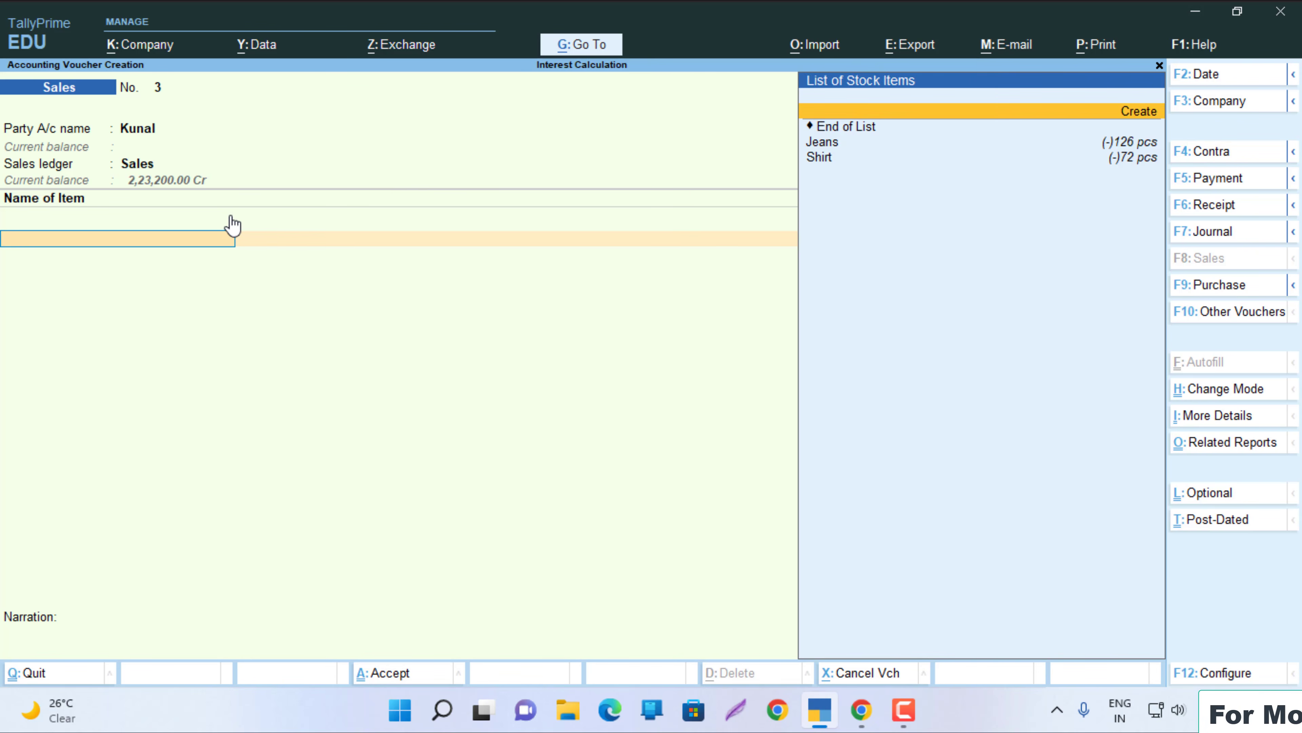
# Add the stock item Jeans with a quantity of 14 pcs at the default rate of 1,200.00 per piece
pyautogui.press('Down')
pyautogui.press('Down')
pyautogui.press('Return')
pyautogui.write('14')
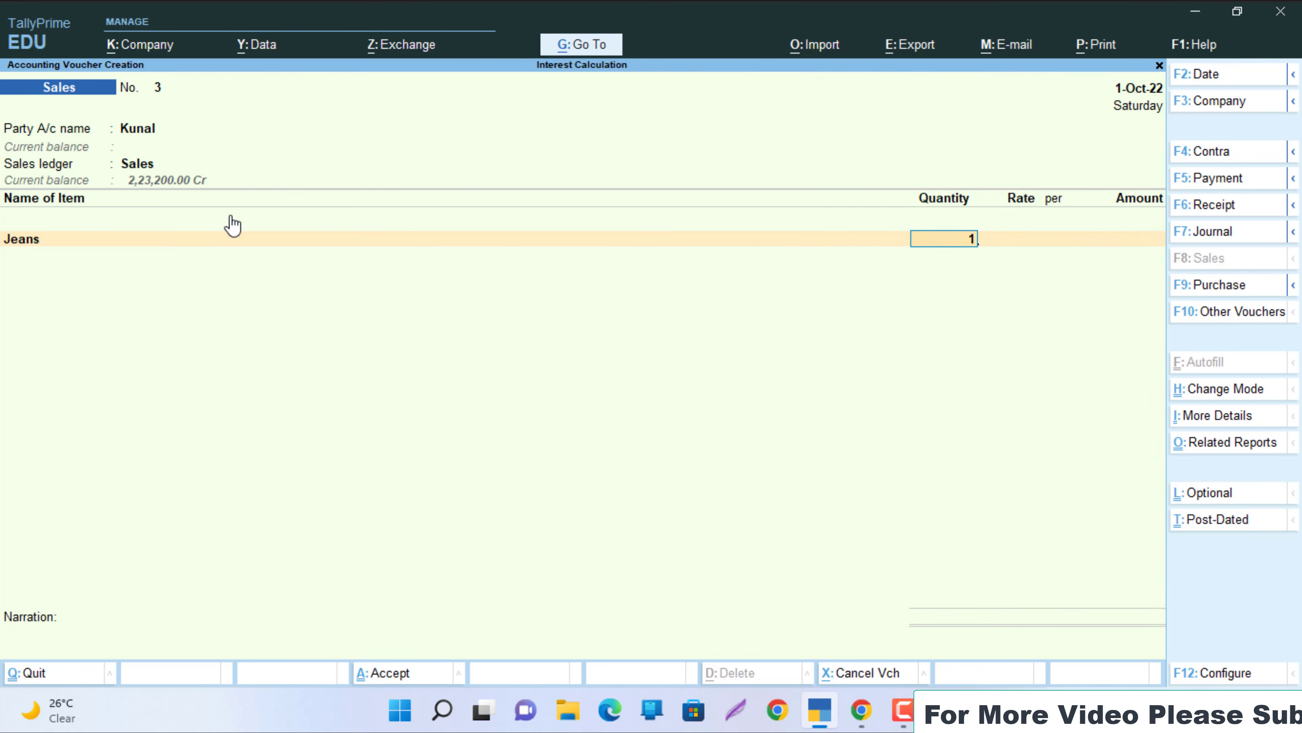
pyautogui.press('Return')
pyautogui.press('Return')
pyautogui.press('Return')
pyautogui.press('Return')
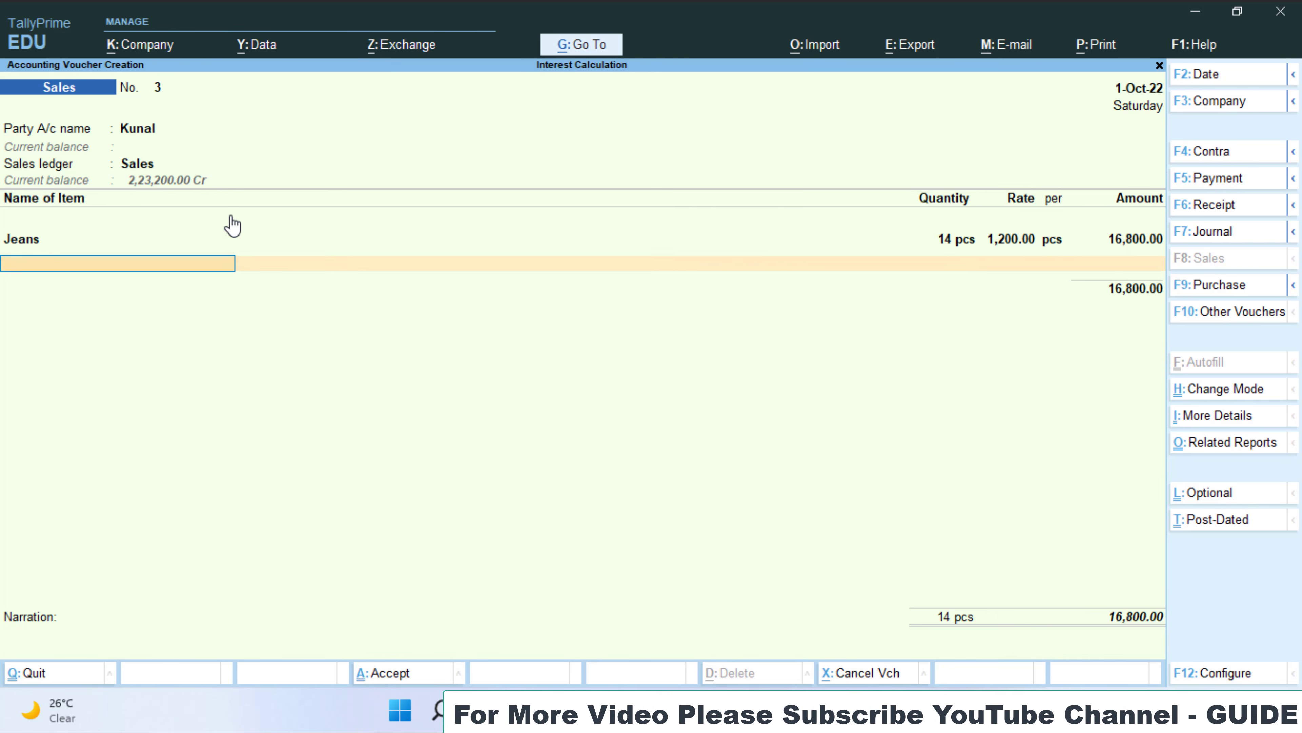
# Add the stock item Shirt with a quantity of 17 pcs at the default rate of 1,000.00 per piece
pyautogui.write('s')
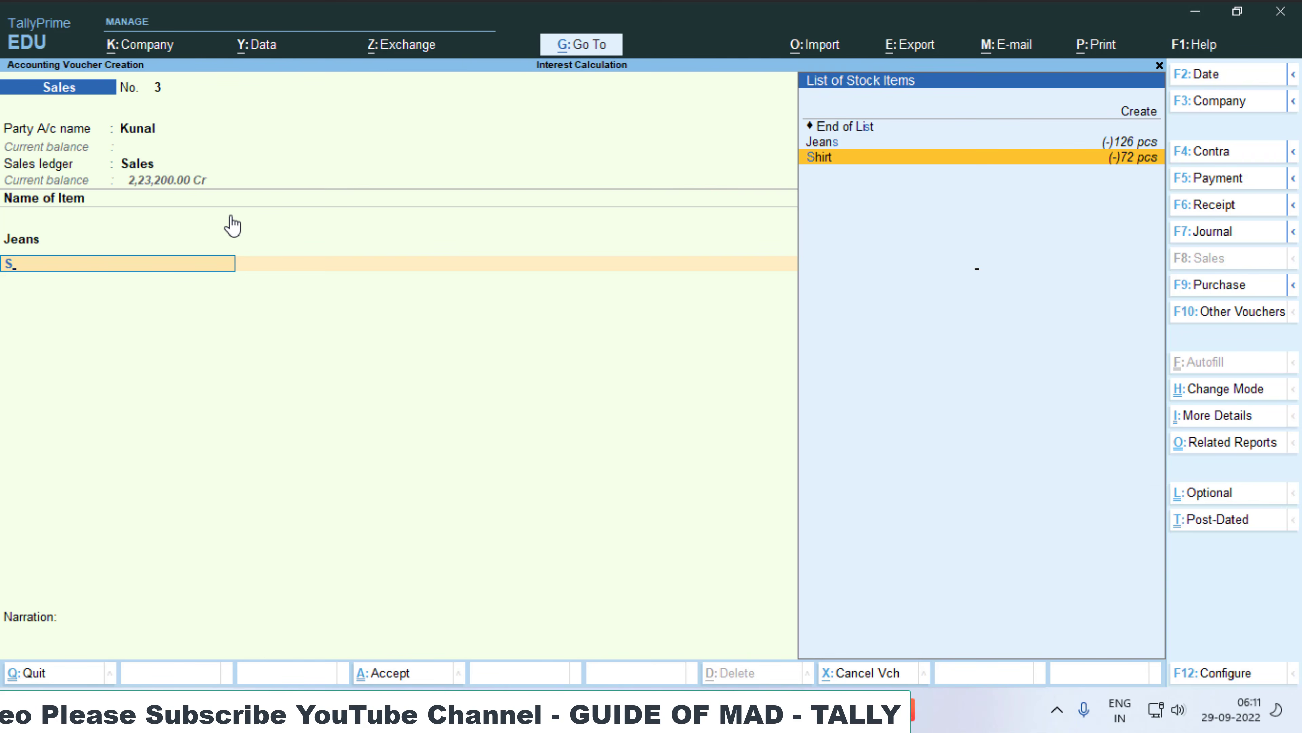
pyautogui.press('Return')
pyautogui.write('17')
pyautogui.press('Return')
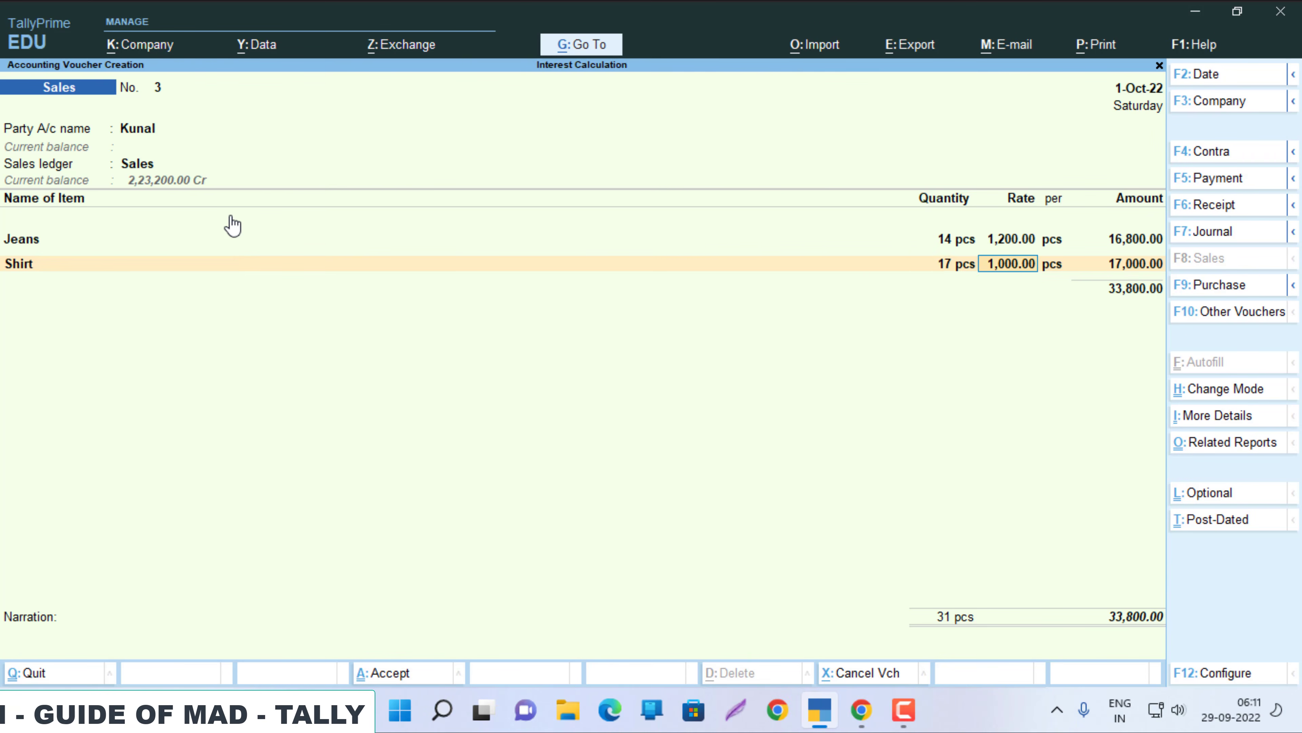
pyautogui.press('Return')
pyautogui.press('Return')
pyautogui.press('Return')
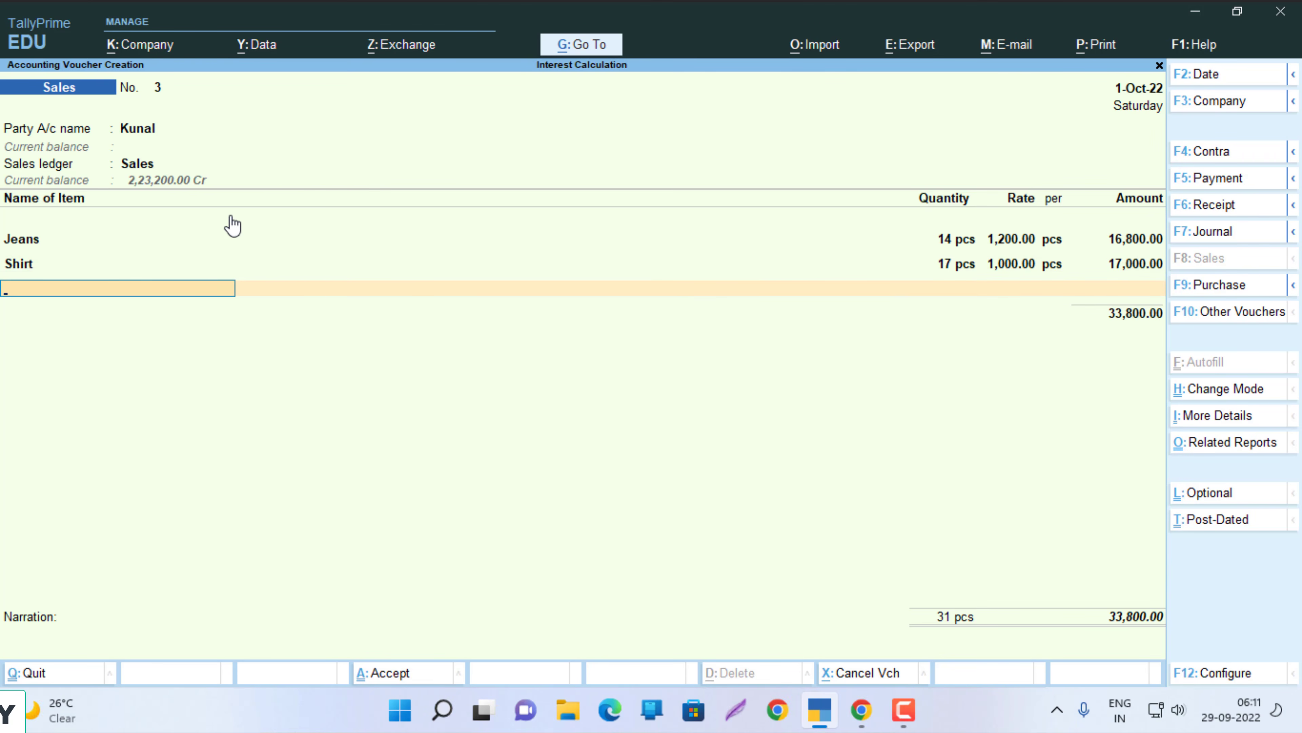
# End the item list and allocate the full bill amount as a New Ref with 10 days of credit
pyautogui.press('Return')
pyautogui.press('Return')
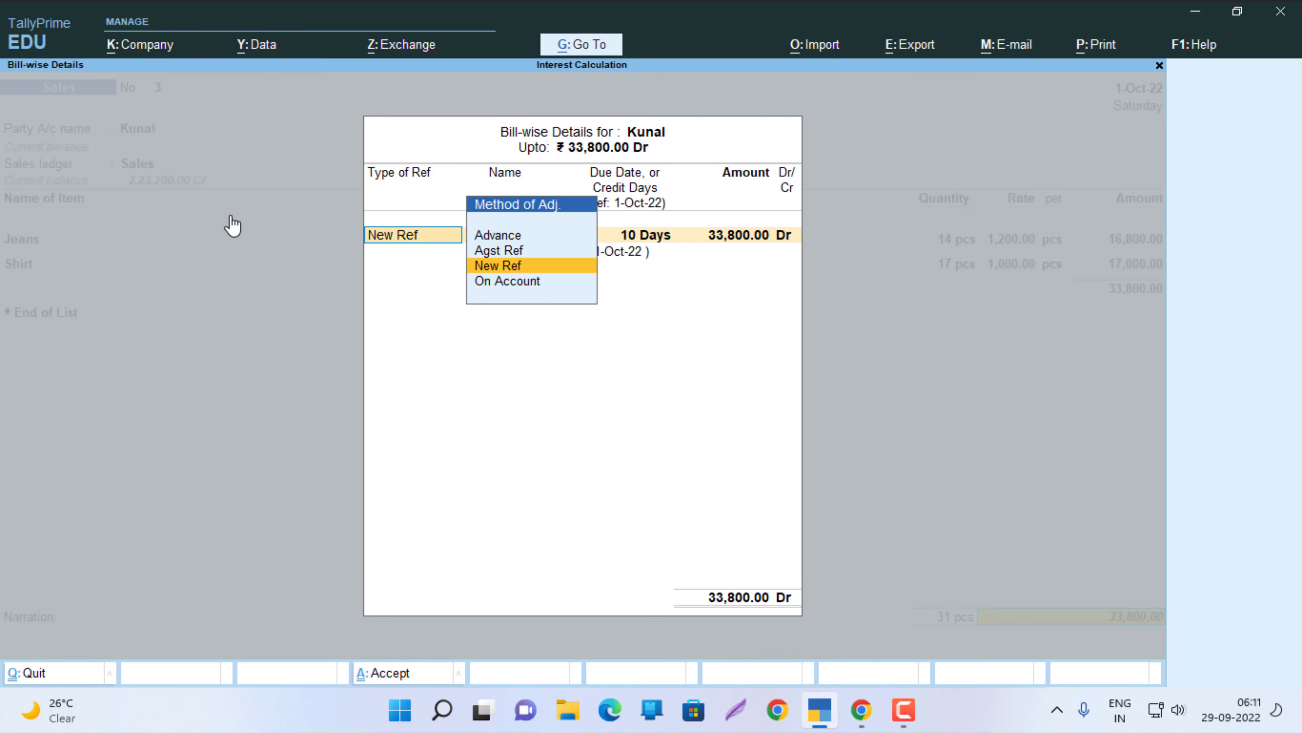
pyautogui.press('Return')
pyautogui.press('Return')
pyautogui.press('Return')
pyautogui.press('Return')
pyautogui.press('Return')
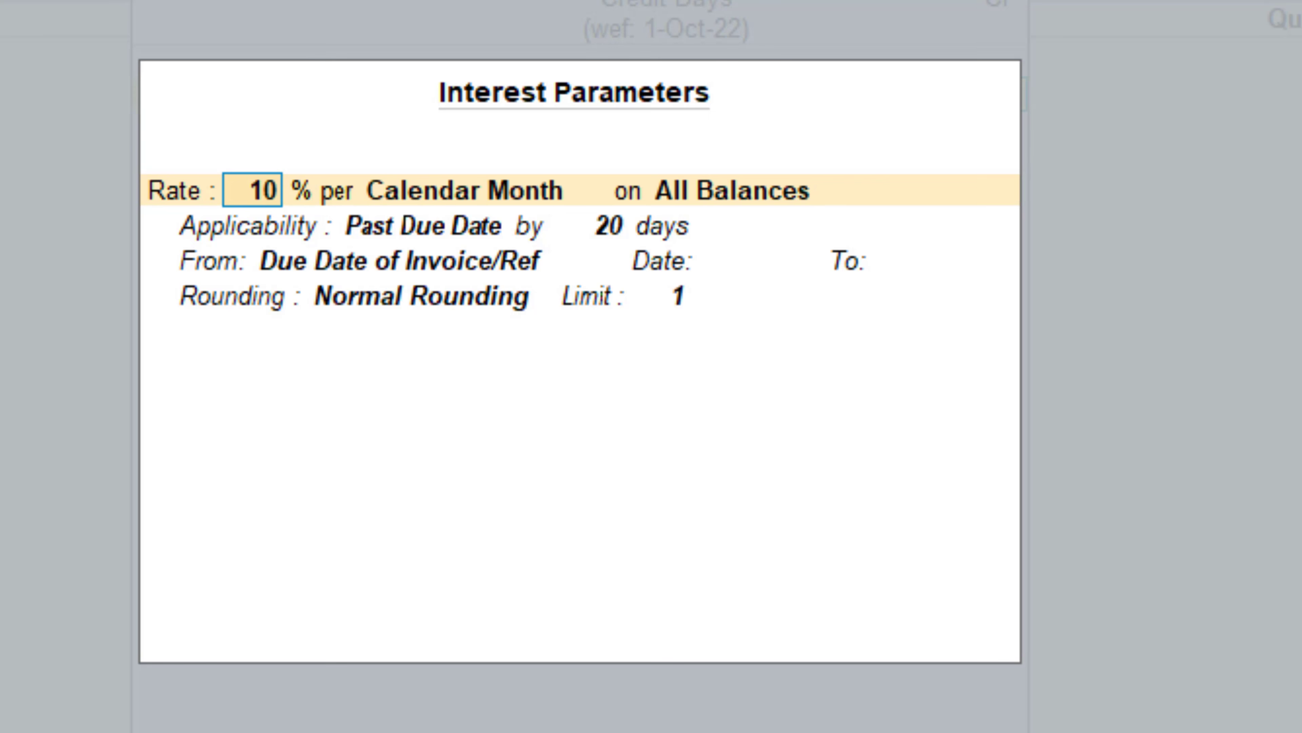
# Set the bill's 10% interest rate to run until 2-11 (2-Nov-22), keeping its other parameters
pyautogui.press('Return')
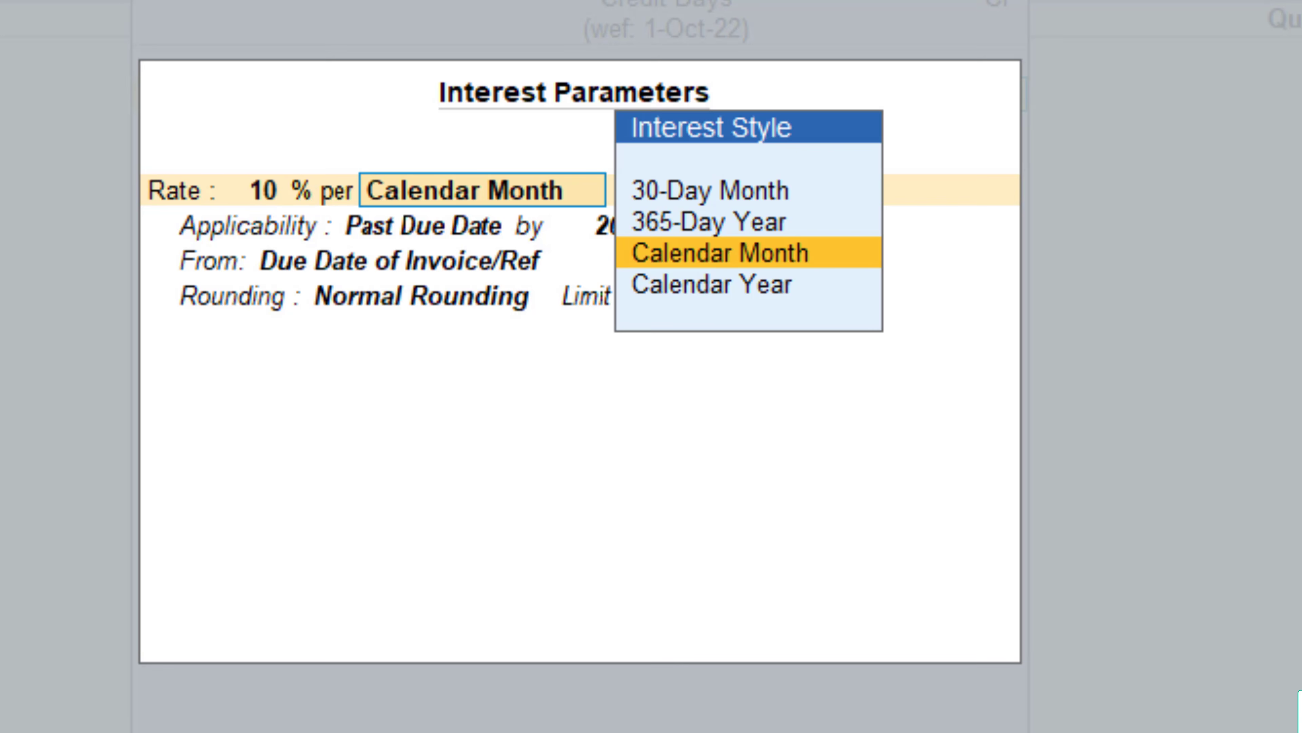
pyautogui.press('Return')
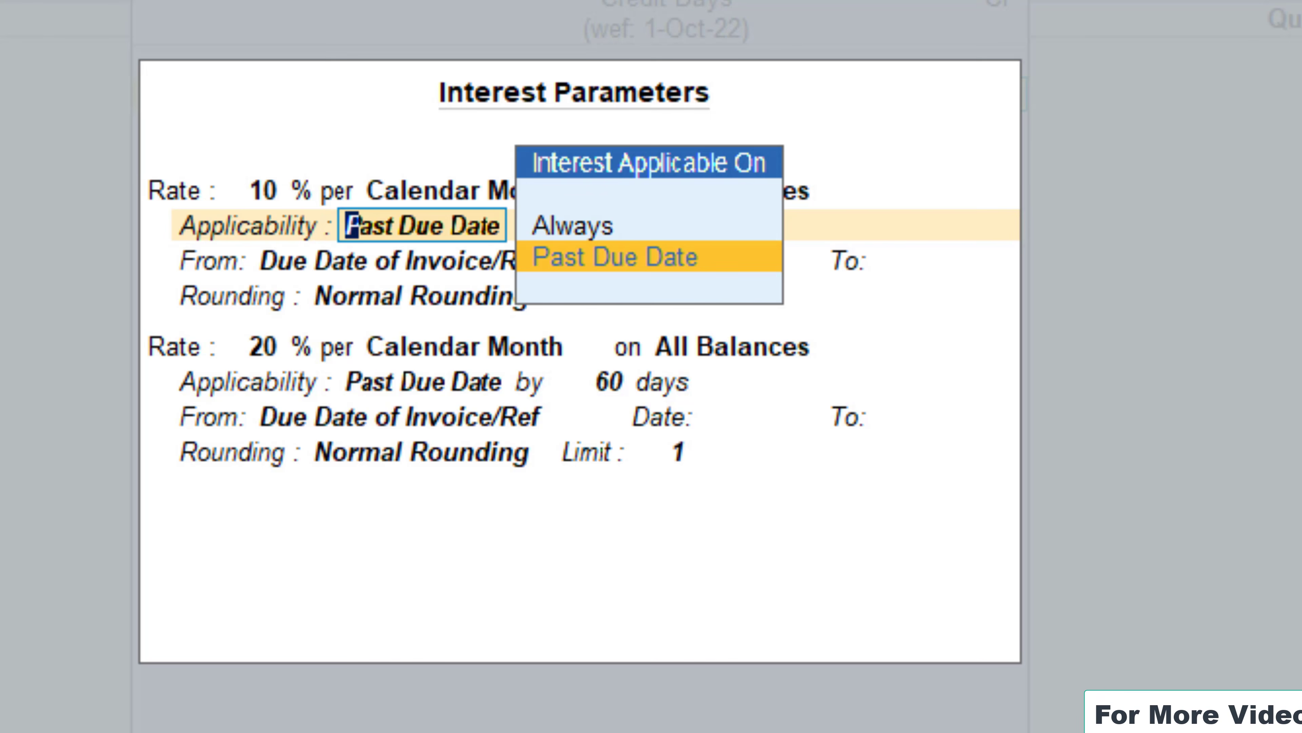
pyautogui.press('Return')
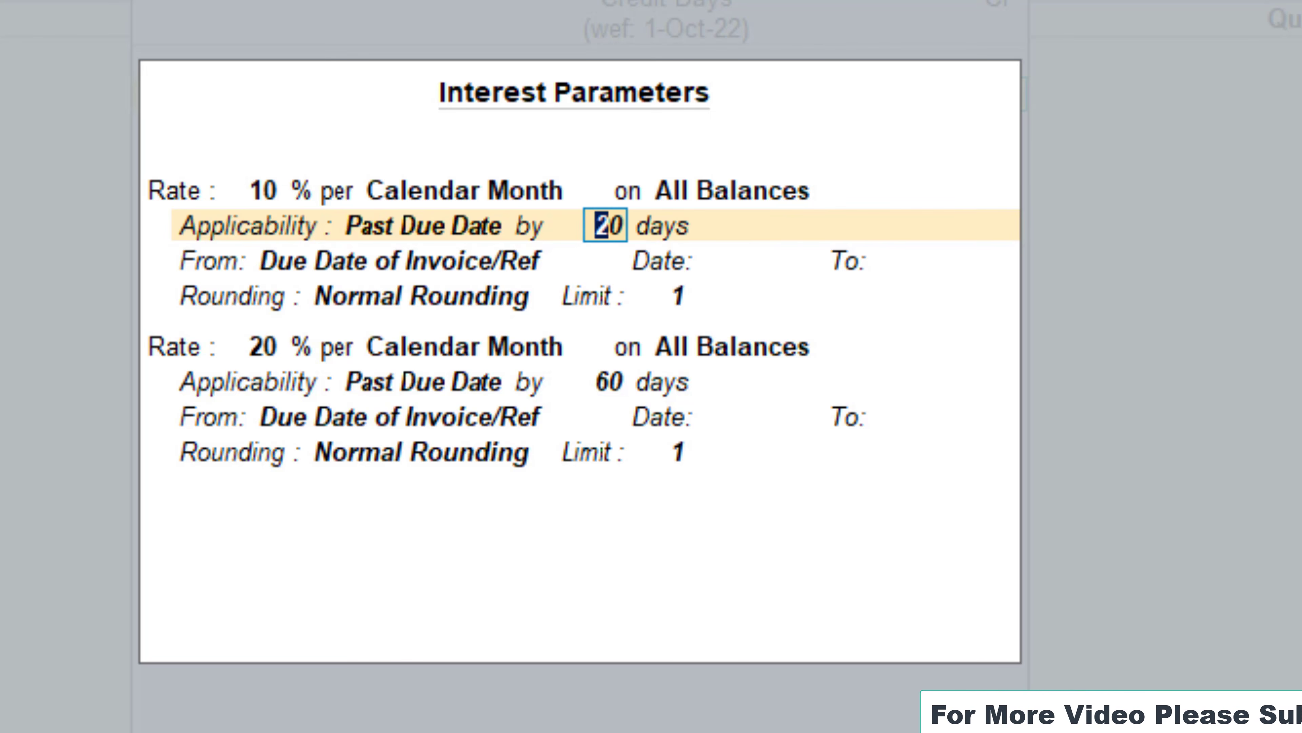
pyautogui.press('Return')
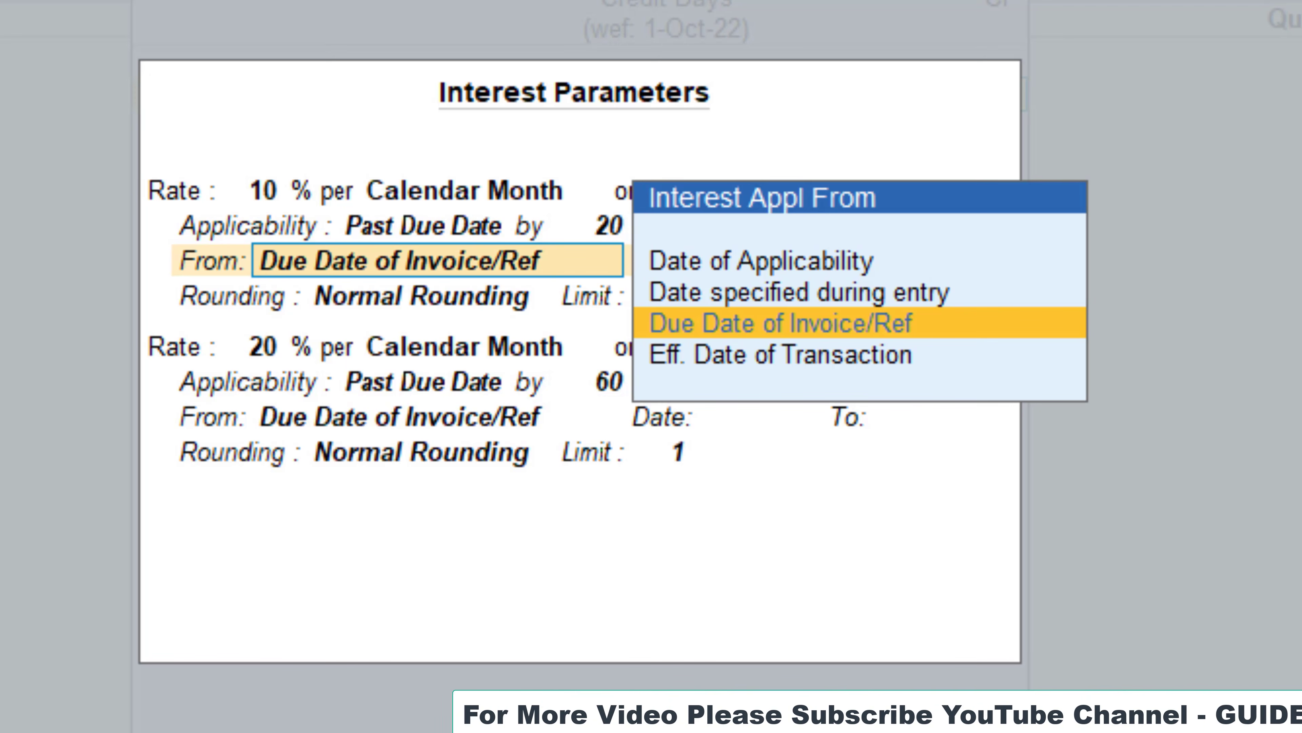
pyautogui.press('Return')
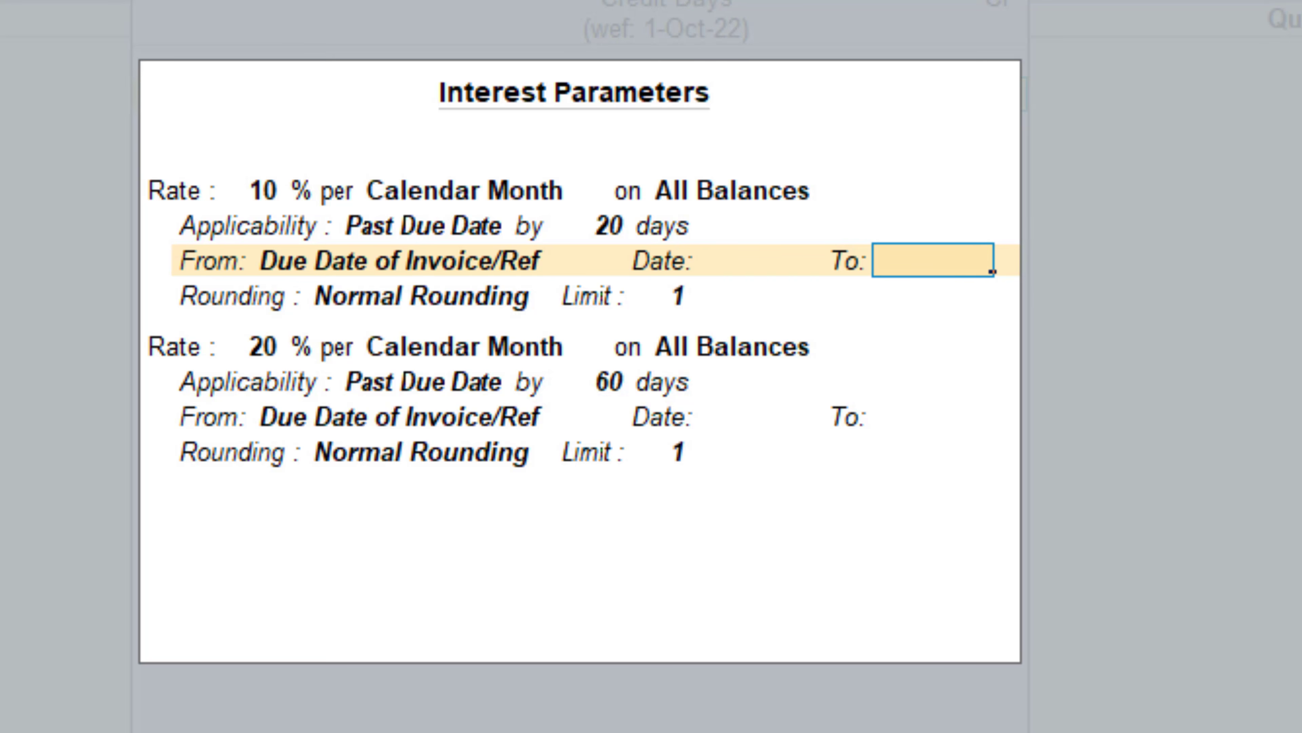
pyautogui.write('11')
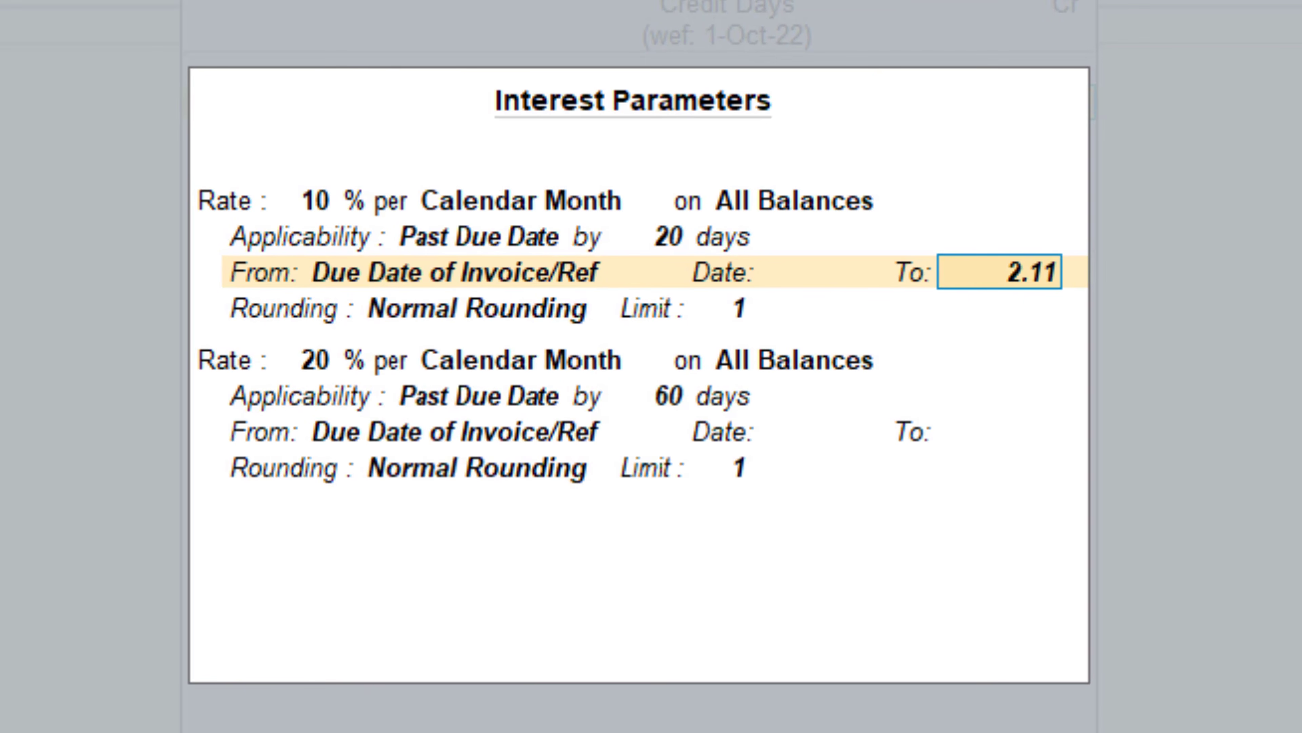
pyautogui.press('Return')
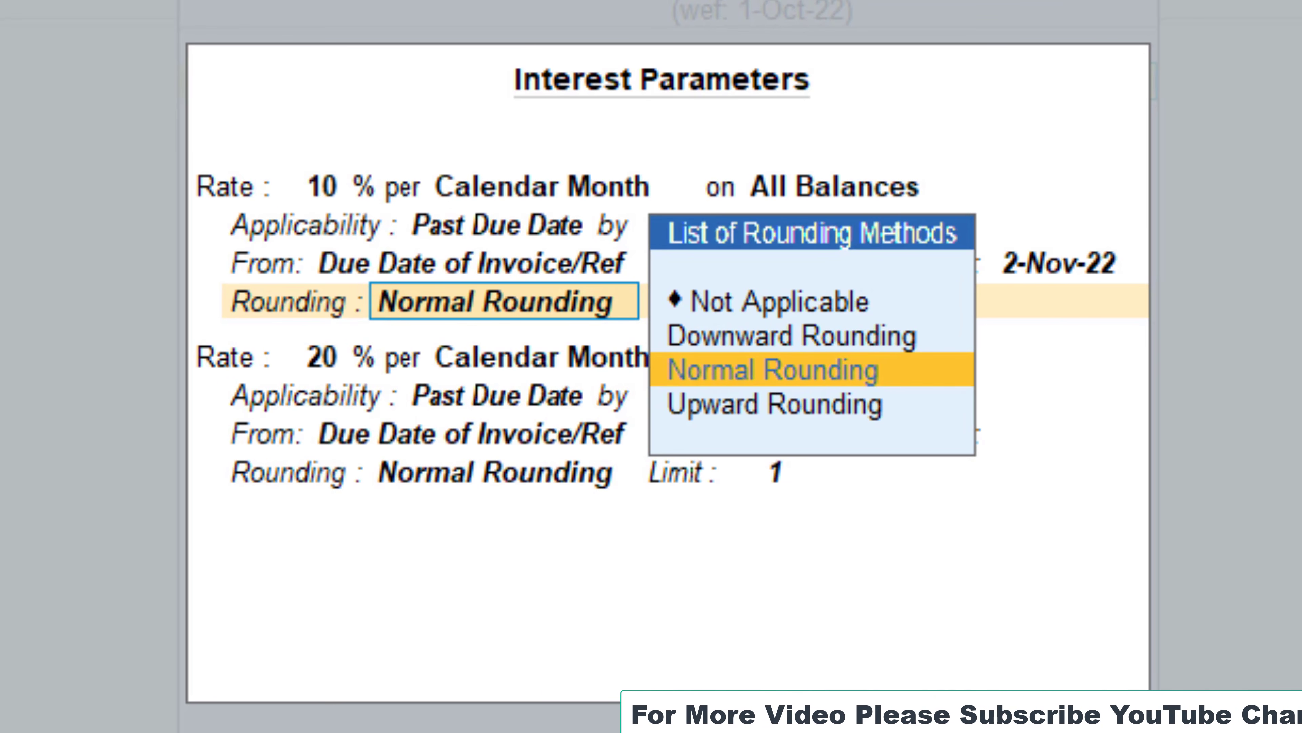
pyautogui.press('Return')
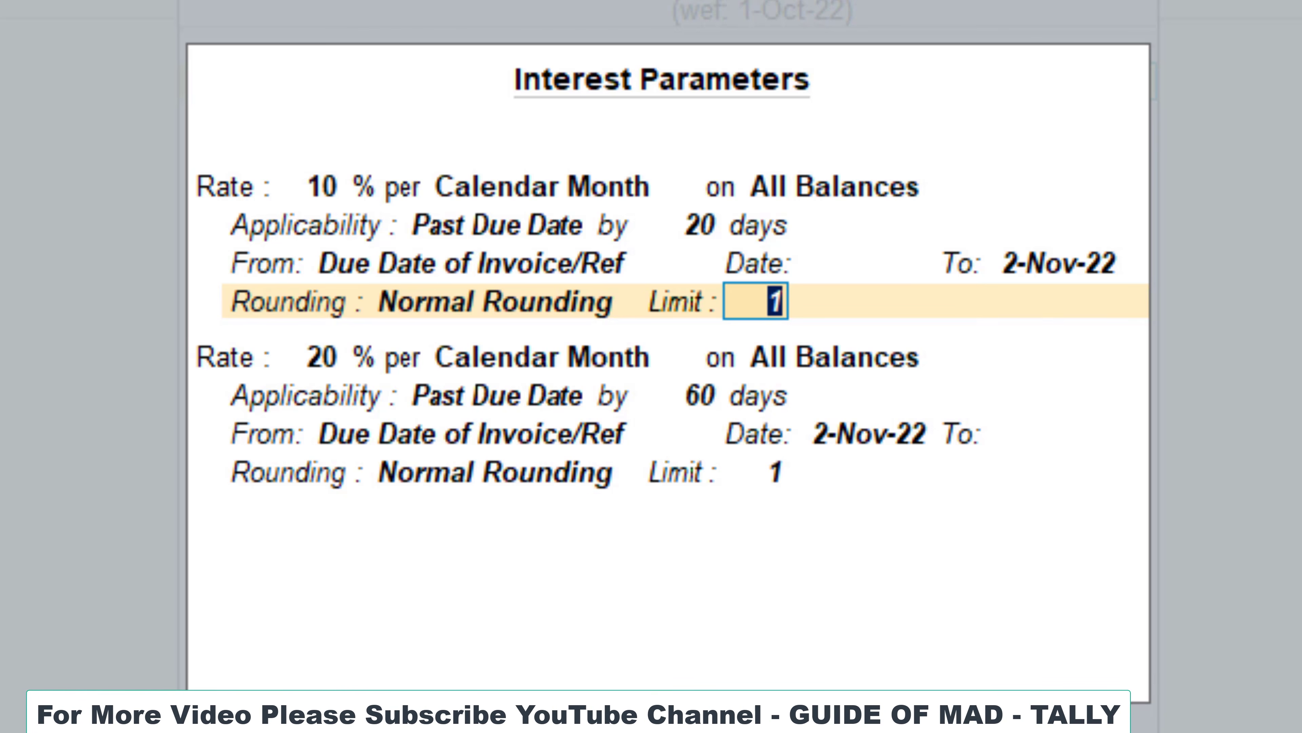
pyautogui.press('Return')
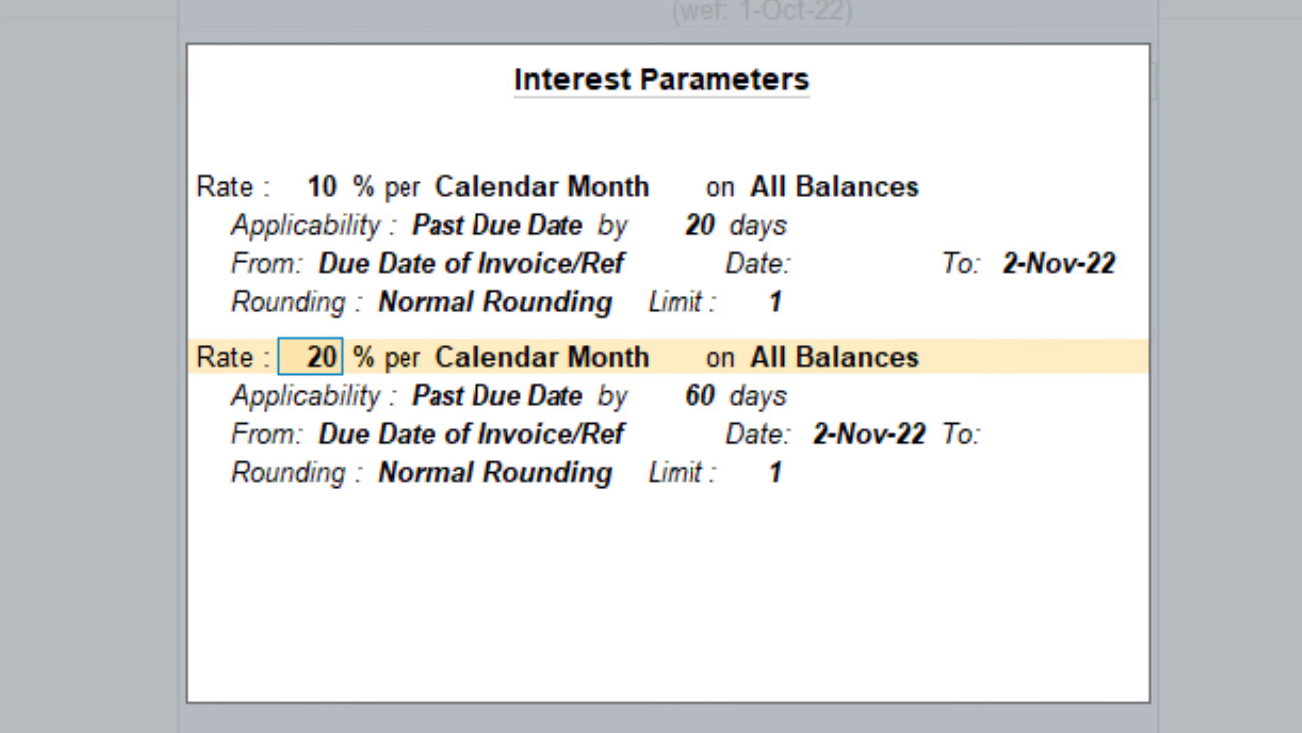
# Set the bill's 20% interest rate to apply past due date by 60 days and run until 2-12, keeping Normal Rounding with limit 1
pyautogui.press('Return')
pyautogui.press('Return')
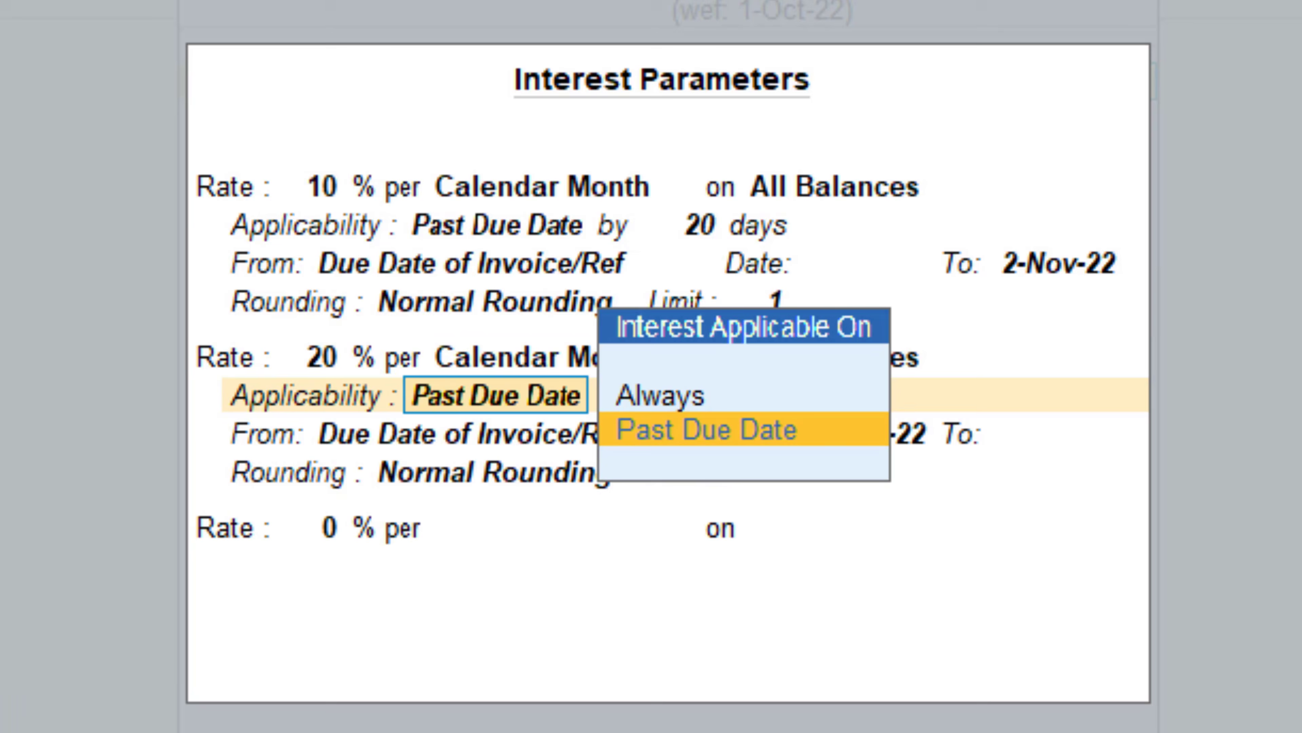
pyautogui.press('Return')
pyautogui.write('60')
pyautogui.press('Return')
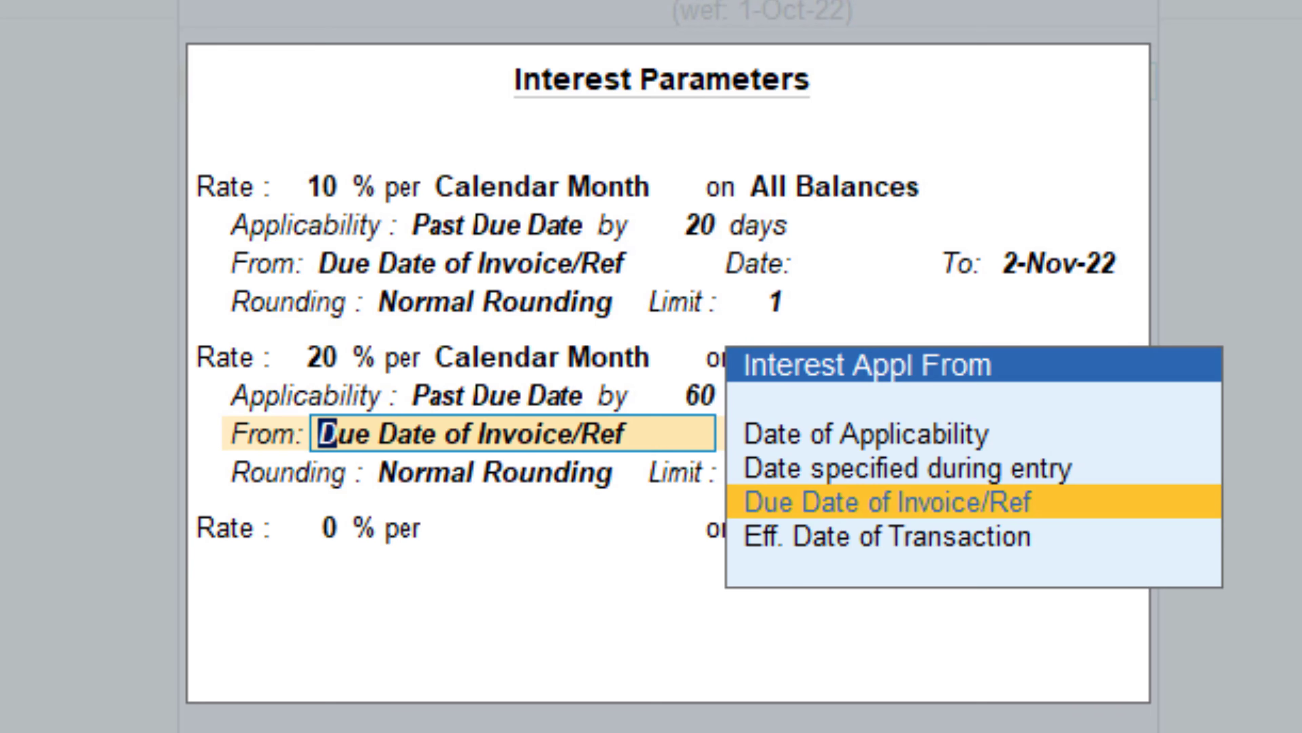
pyautogui.press('Return')
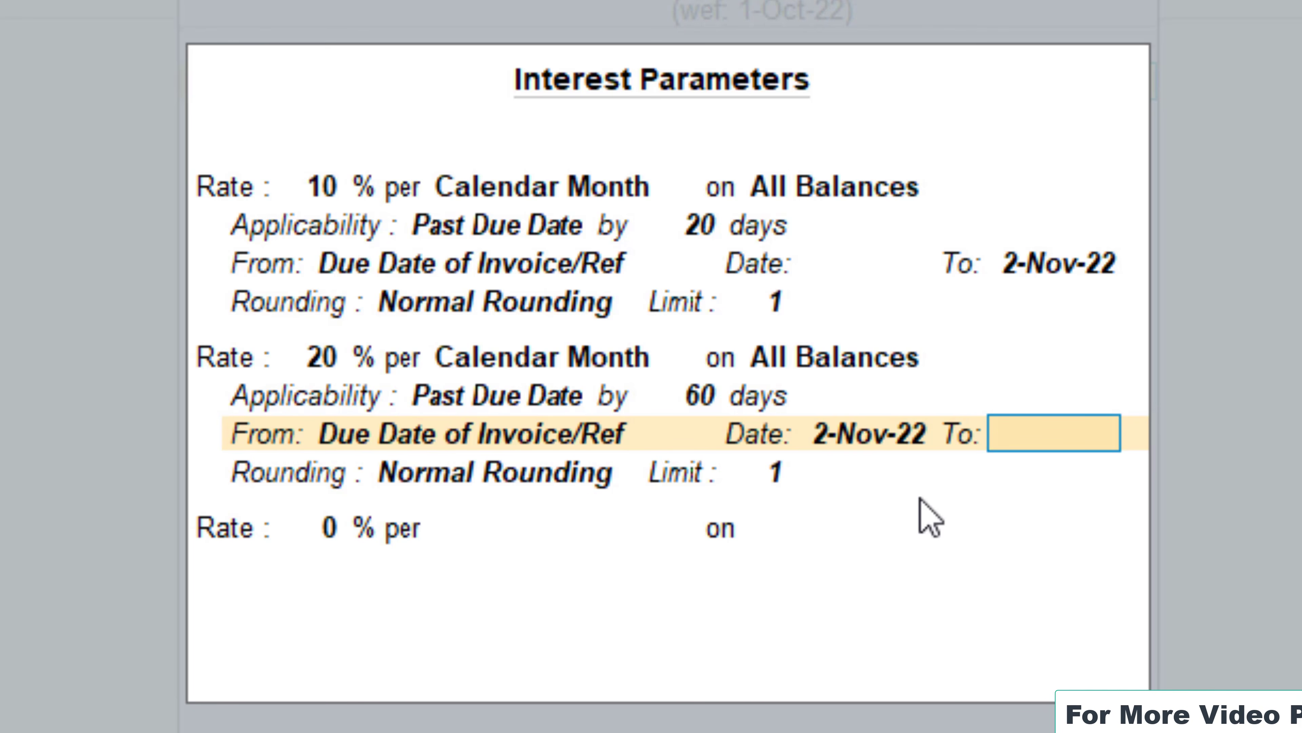
pyautogui.write('2.12')
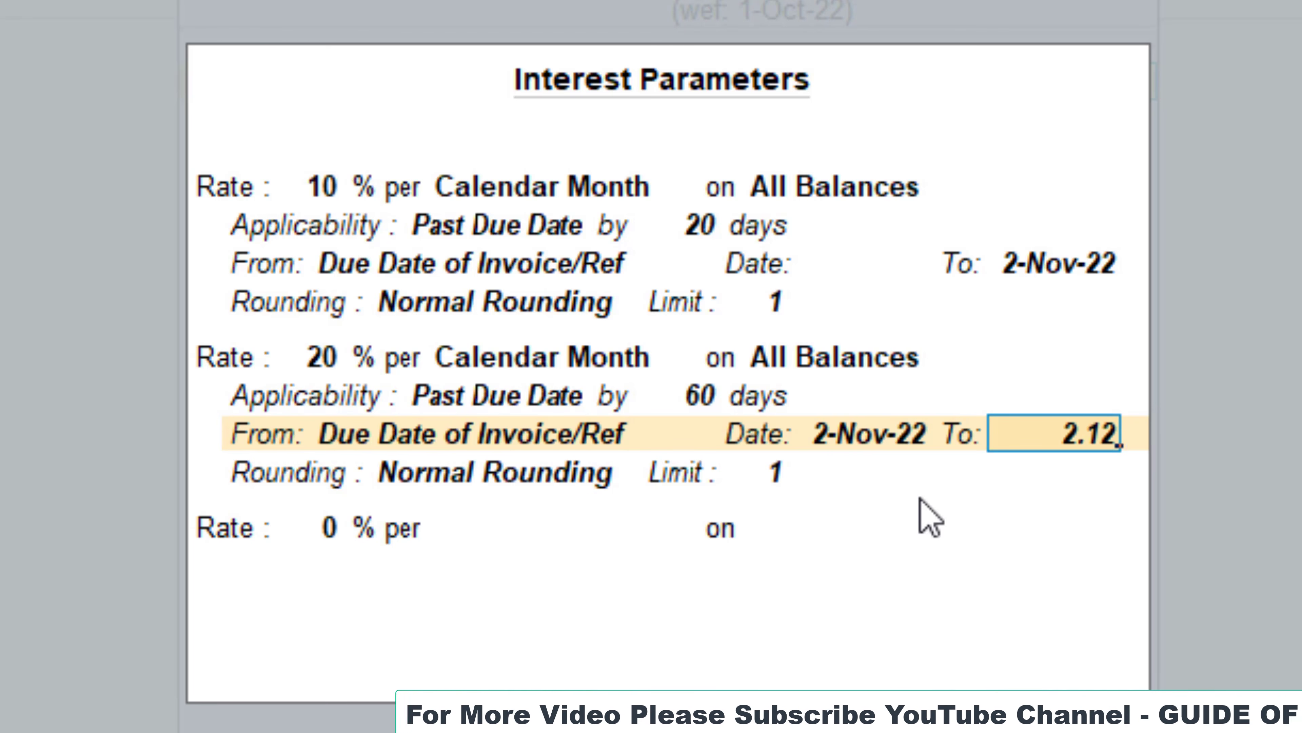
pyautogui.press('Return')
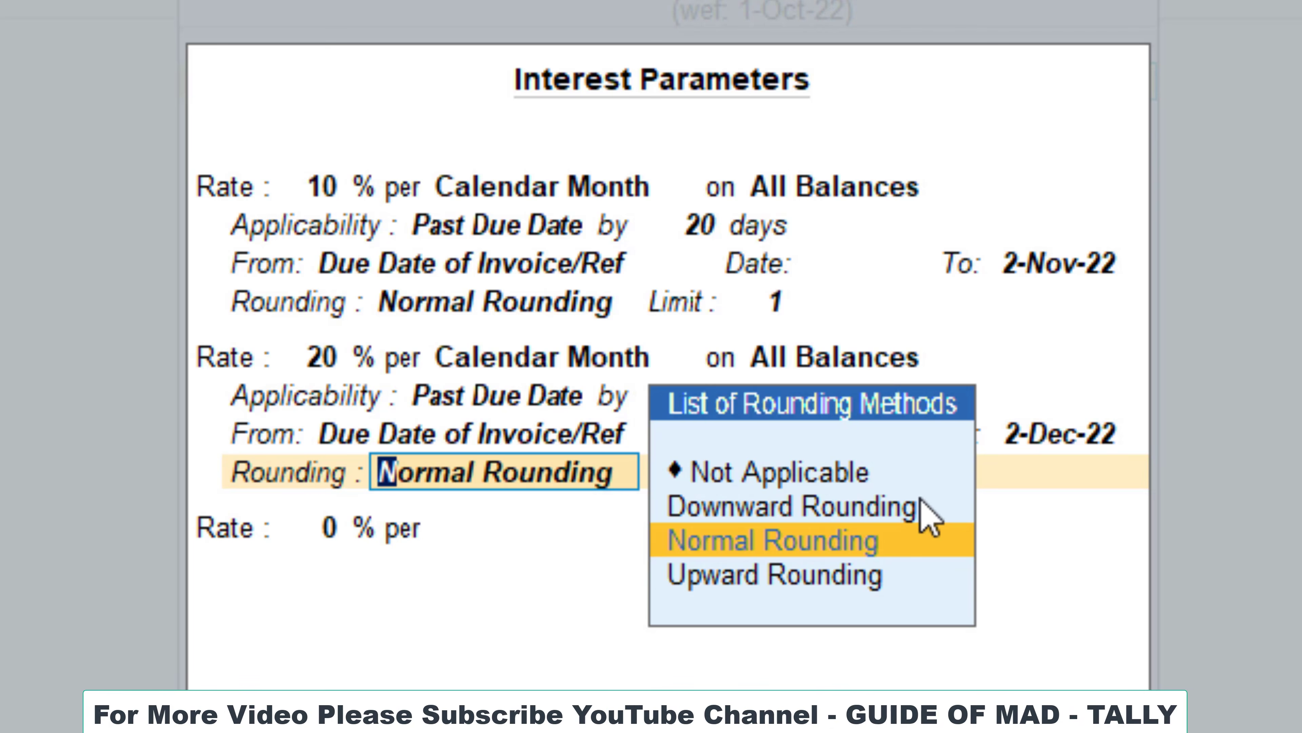
pyautogui.press('Return')
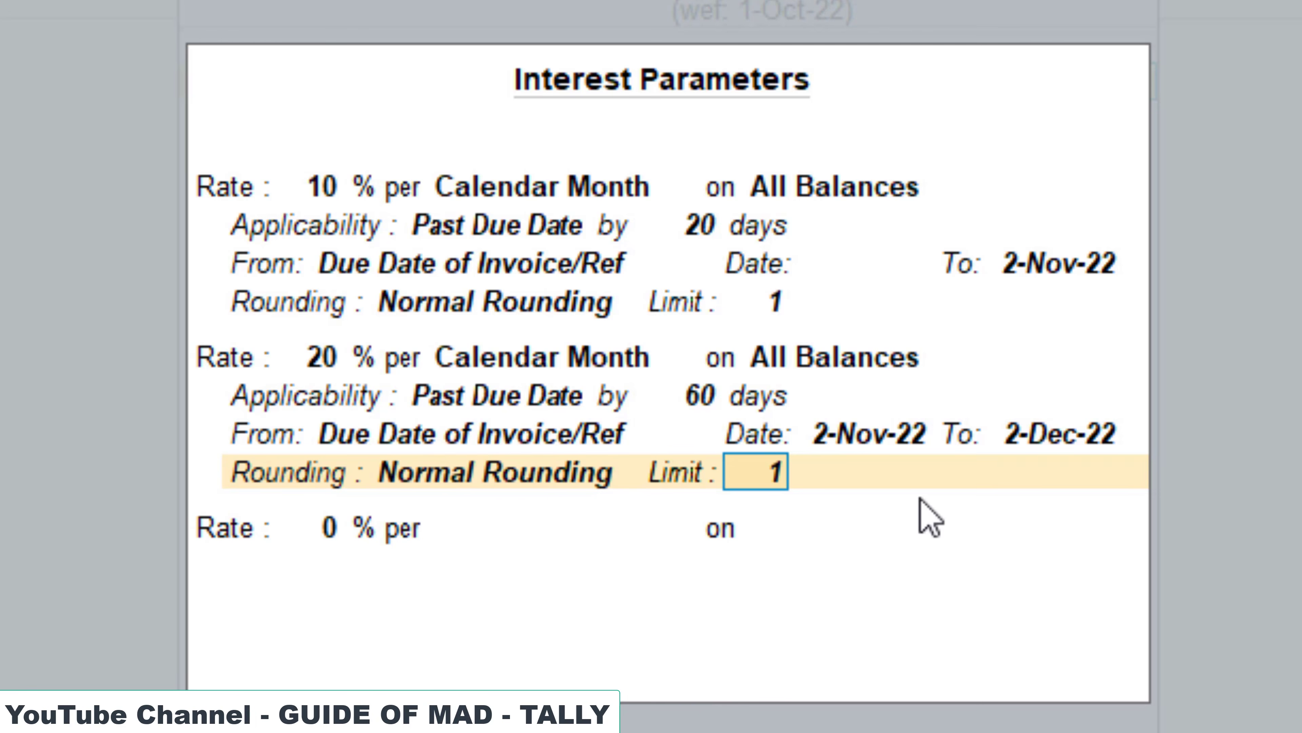
pyautogui.press('Return')
# Finish the interest parameters, save the sales voucher without a narration, and return to the Gateway of Tally
pyautogui.press('Return')
pyautogui.press('Return')
pyautogui.press('Return')
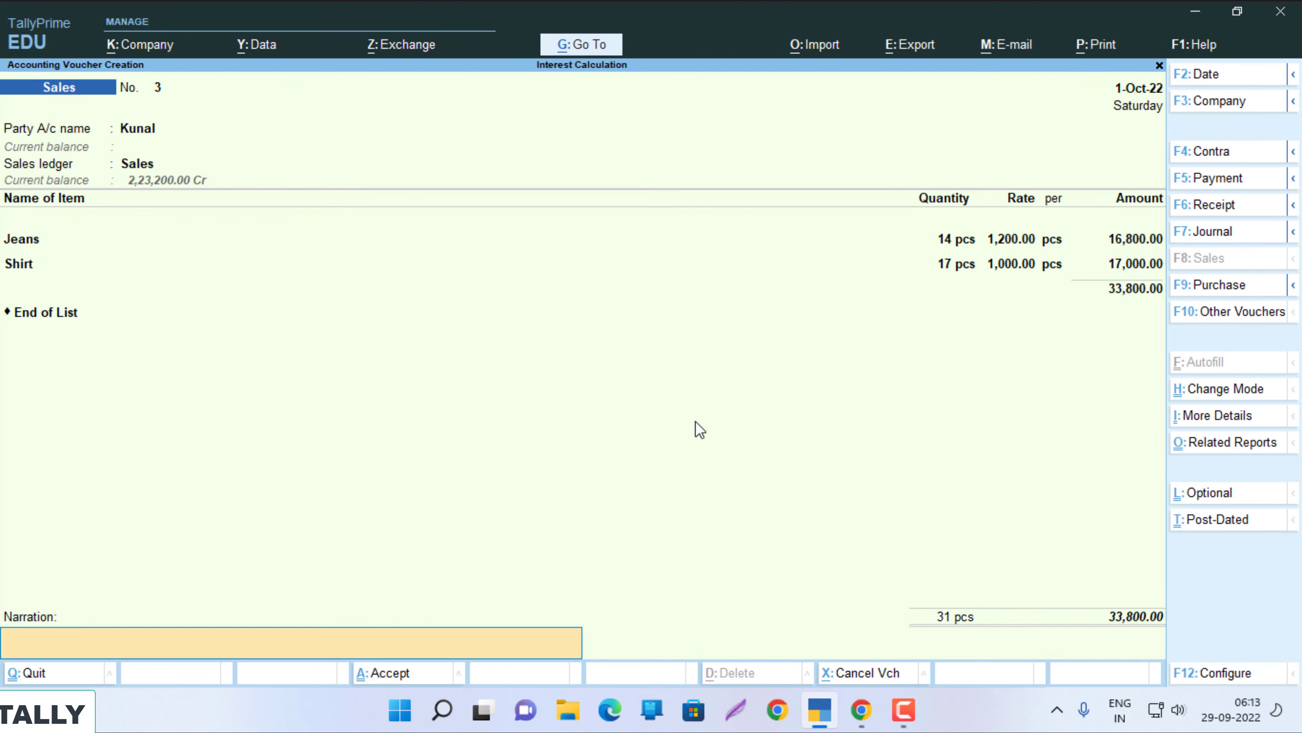
pyautogui.press('Return')
pyautogui.press('Return')
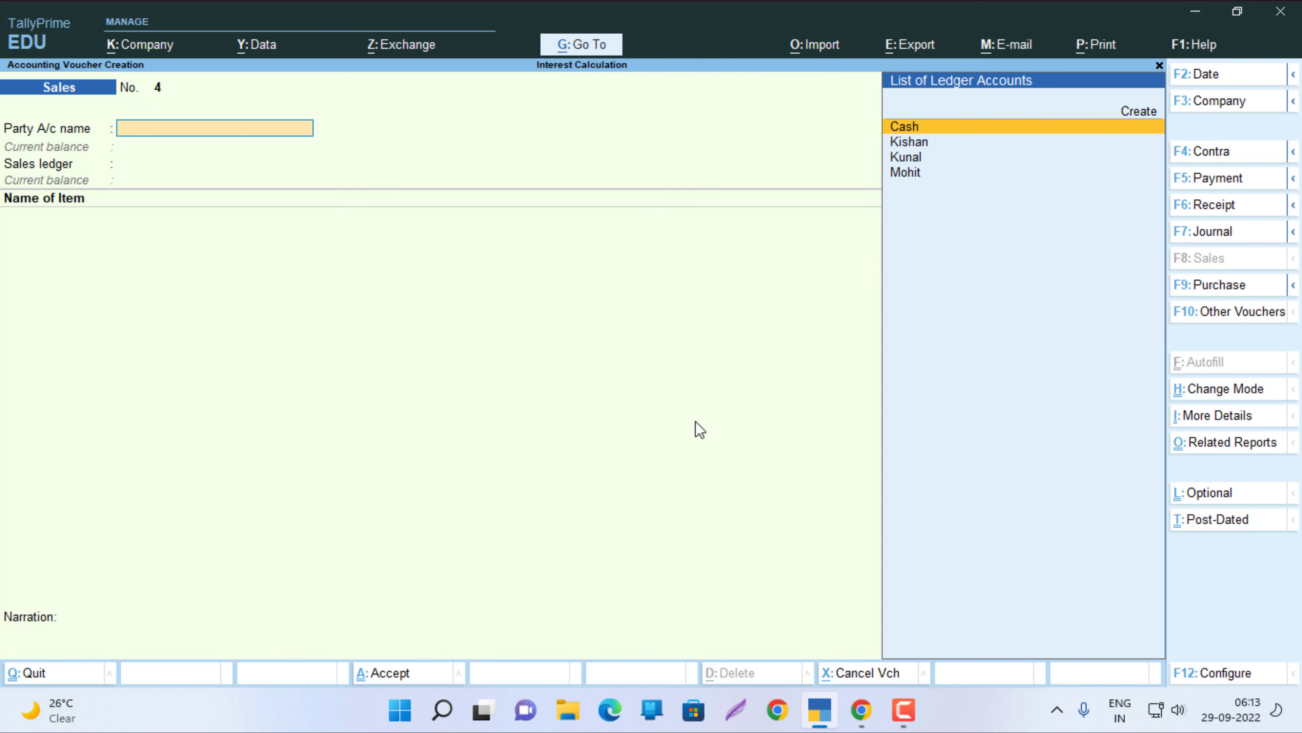
pyautogui.press('Escape')
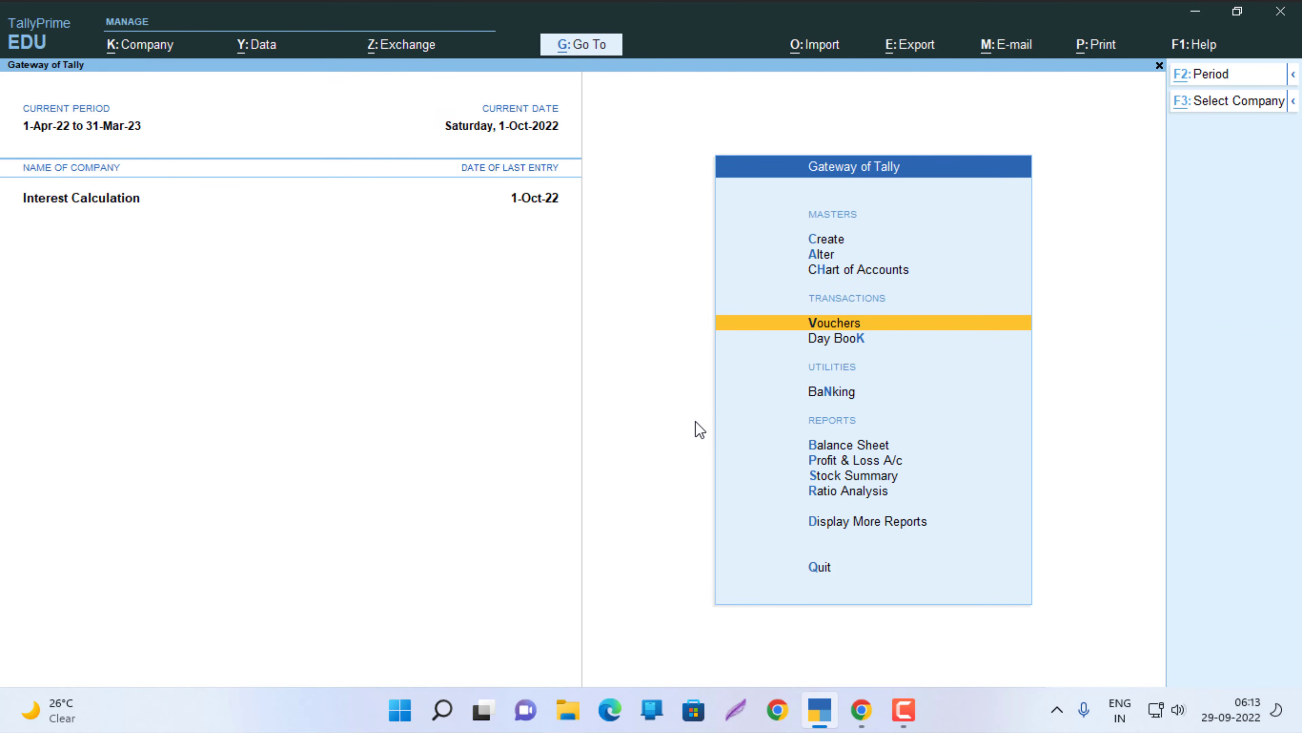
# Open the Ledger Interest Calculation report for the customer ledger used in the new sales voucher
pyautogui.hotkey('alt', 'g')
pyautogui.write('i')
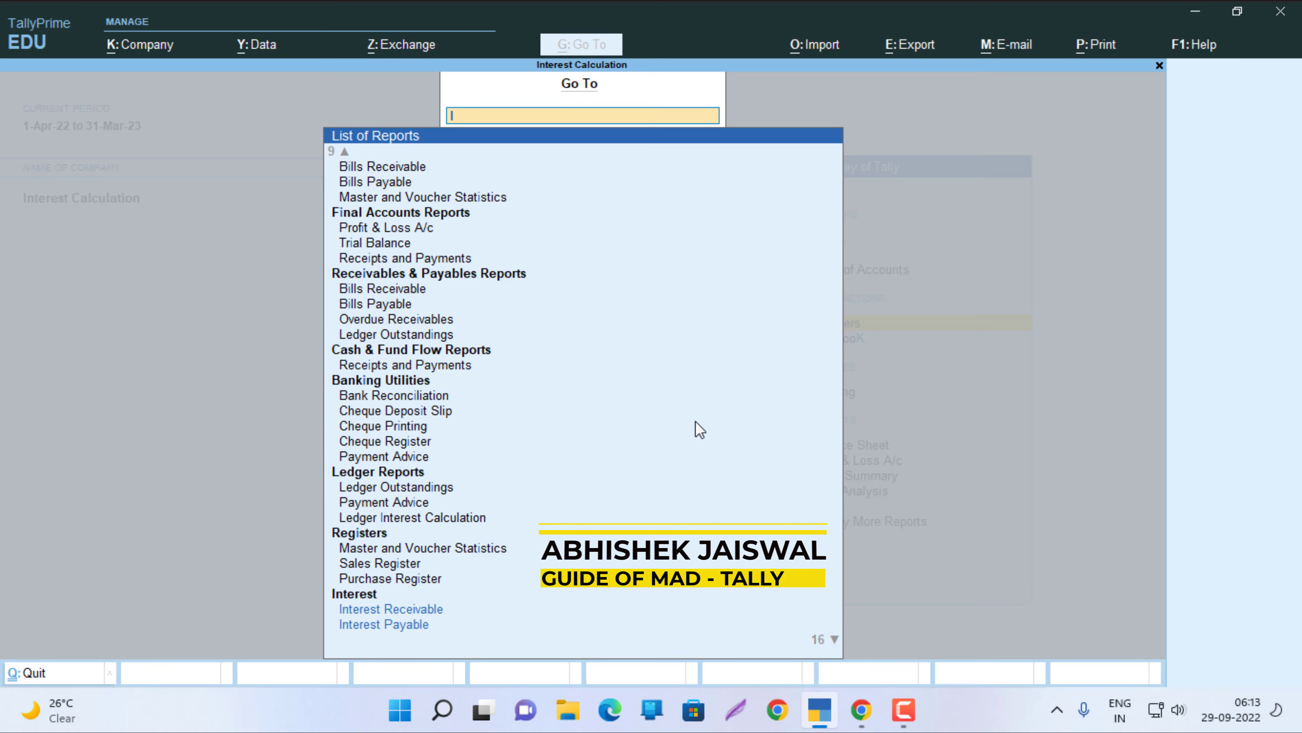
pyautogui.write('n')
pyautogui.press('Down')
pyautogui.press('Down')
pyautogui.press('Down')
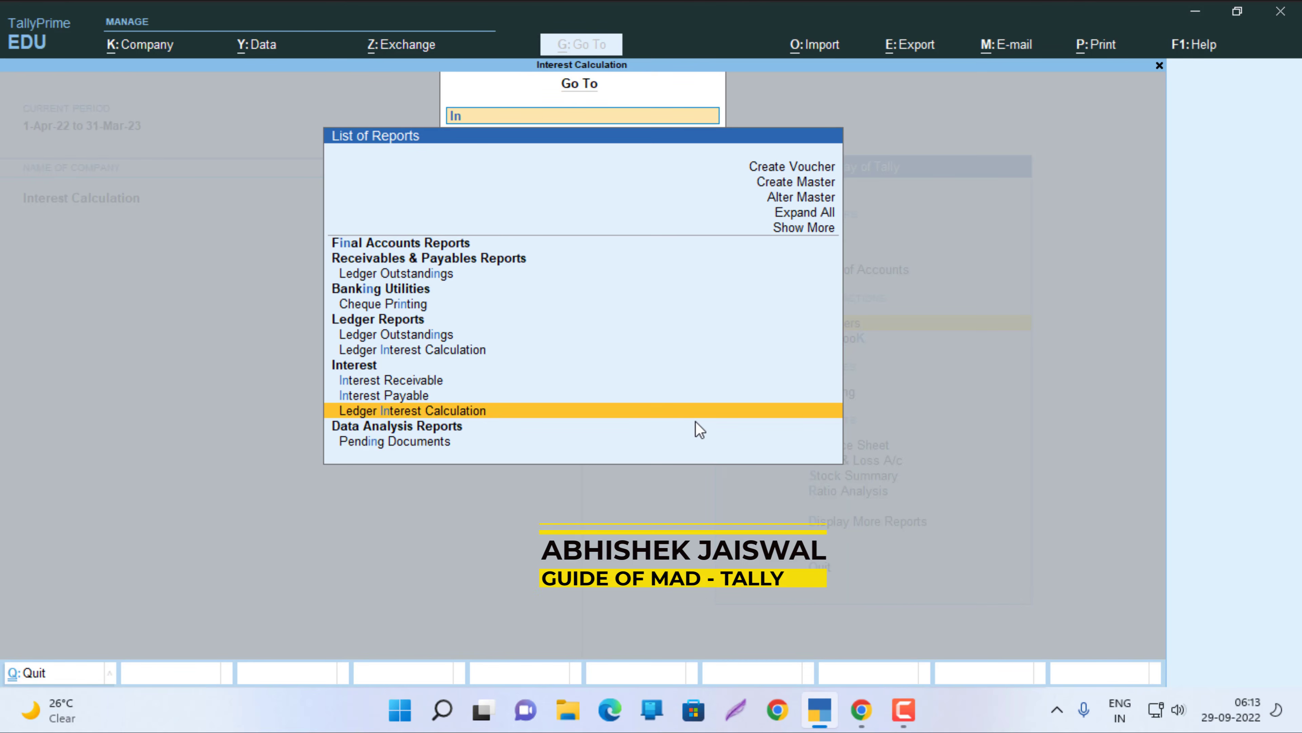
pyautogui.press('Return')
pyautogui.press('Down')
pyautogui.press('Down')
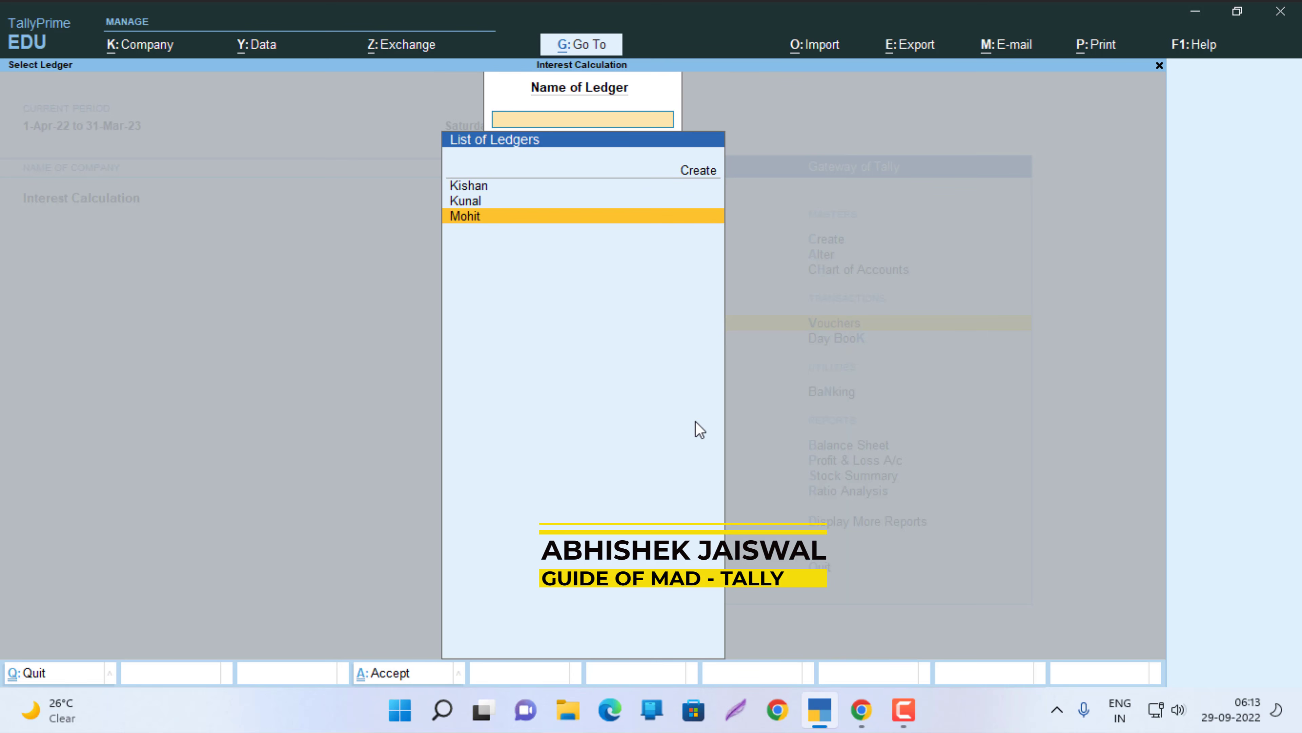
pyautogui.press('Up')
pyautogui.press('Return')
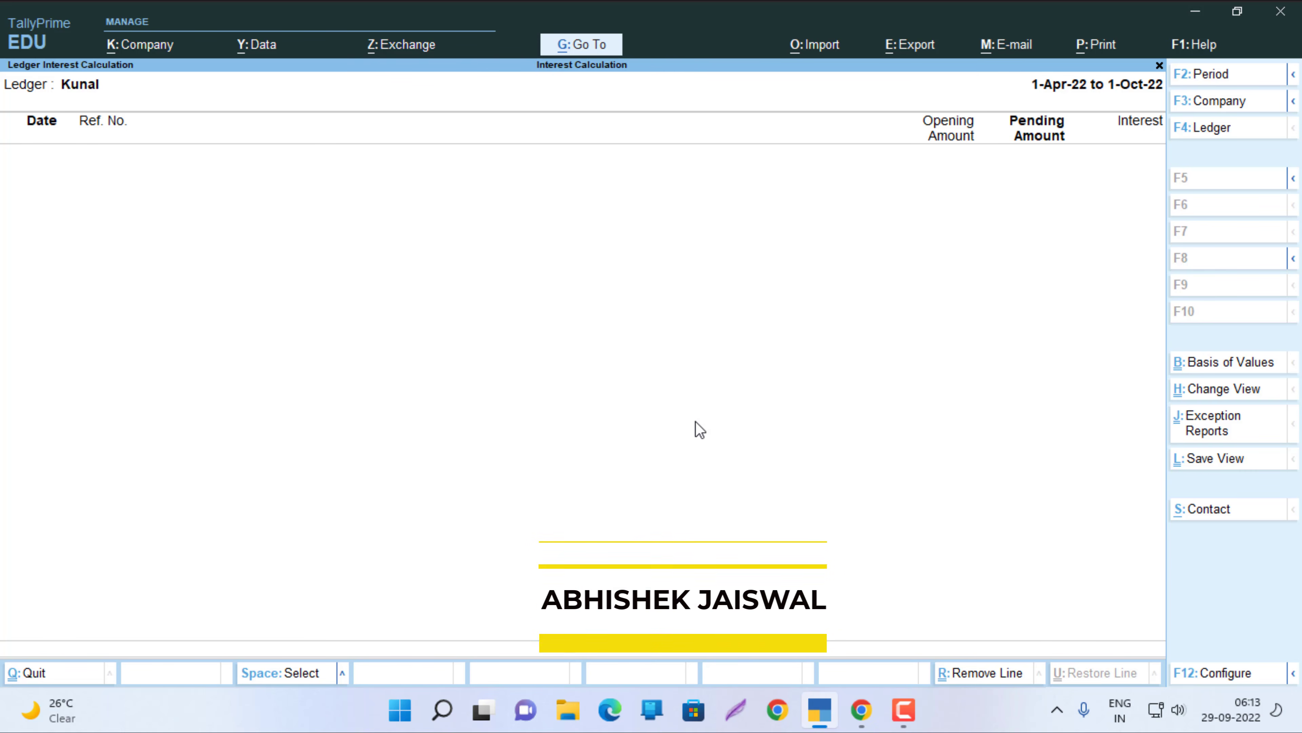
# Set the report period from 1-10-2022 to 31-12 and show the detailed interest breakdown of the bill
pyautogui.press('F2')
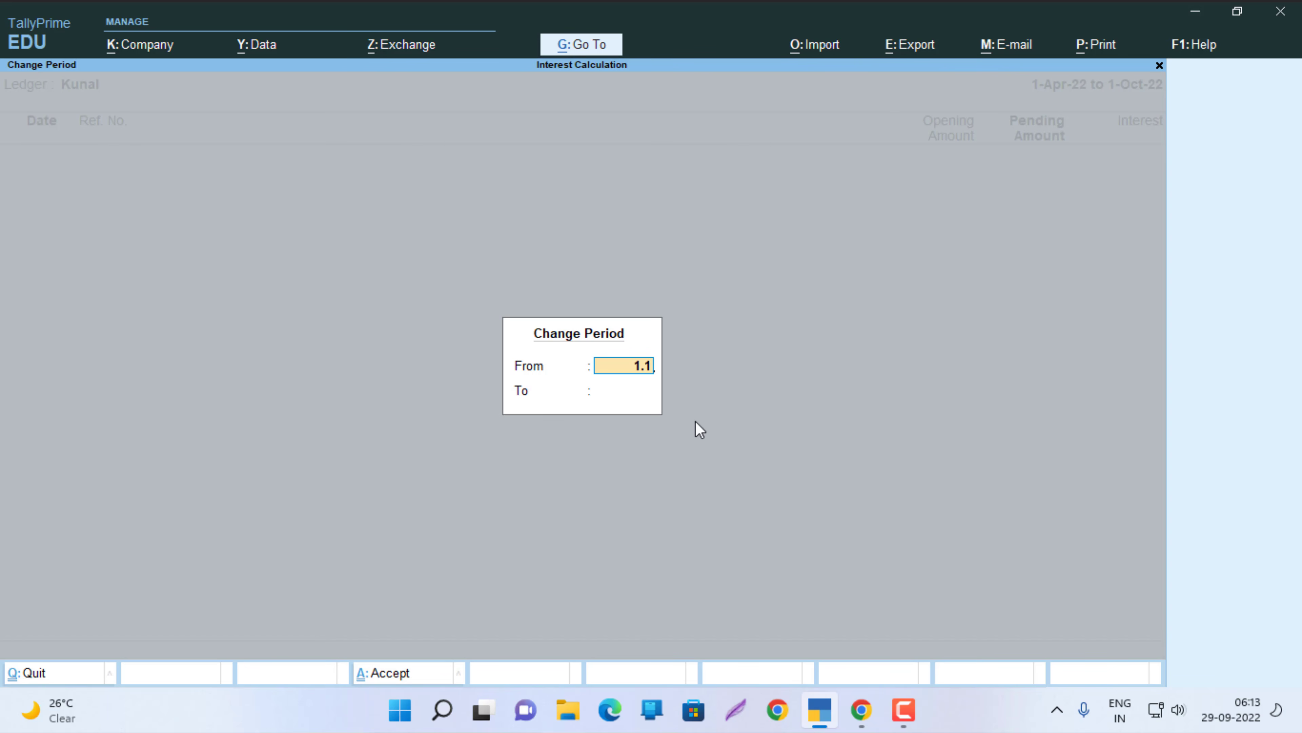
pyautogui.write('1.10')
pyautogui.press('Return')
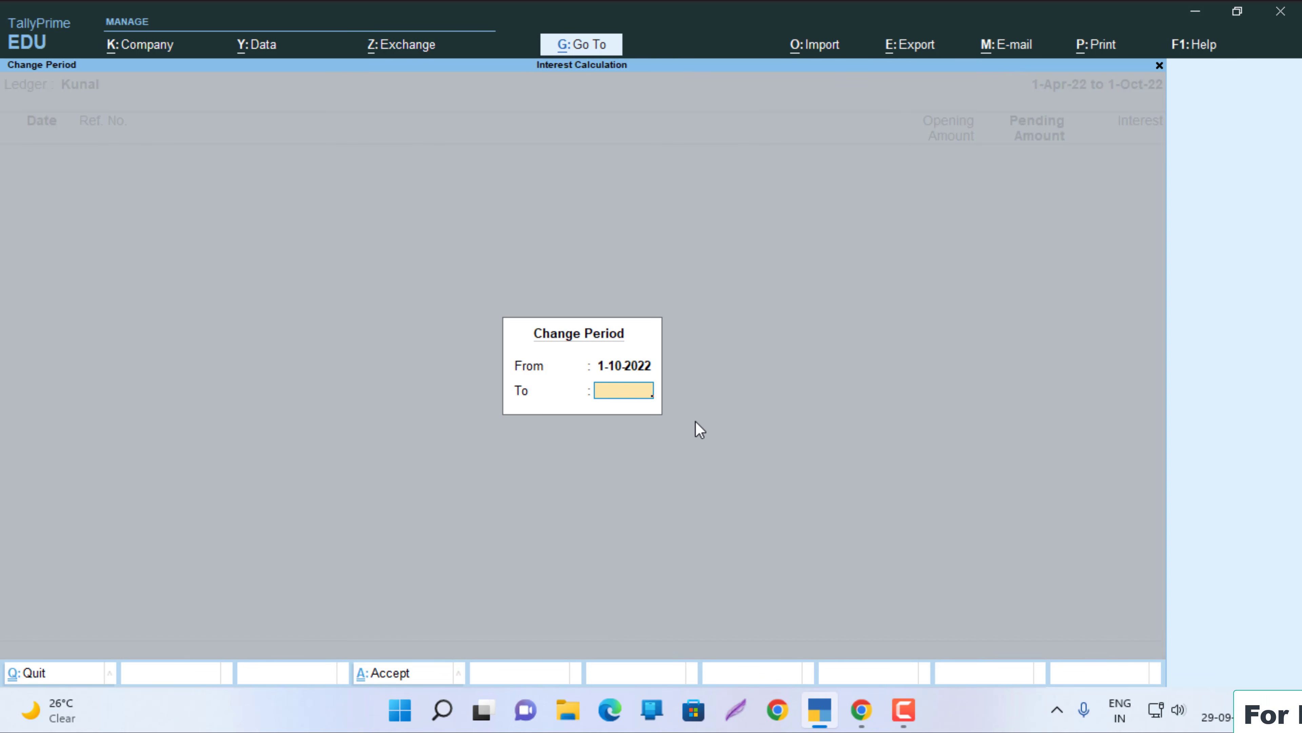
pyautogui.write('31')
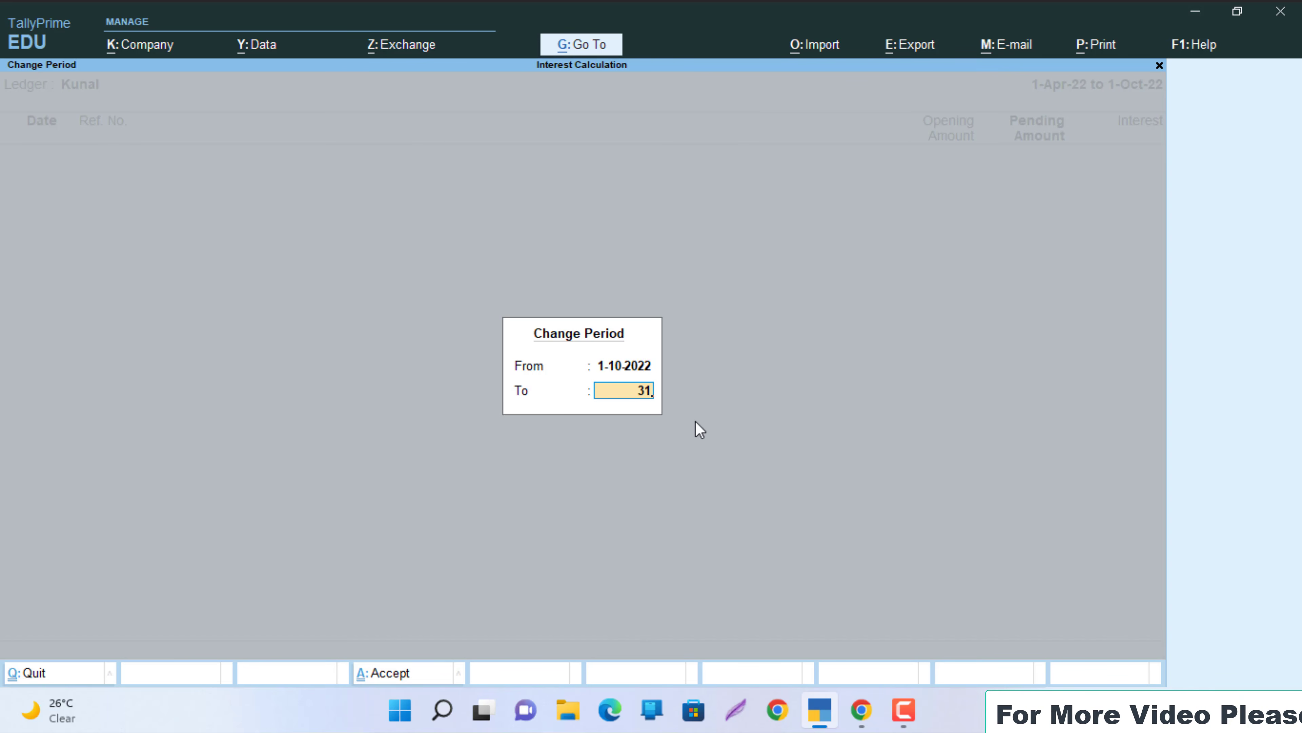
pyautogui.write('.12')
pyautogui.press('Return')
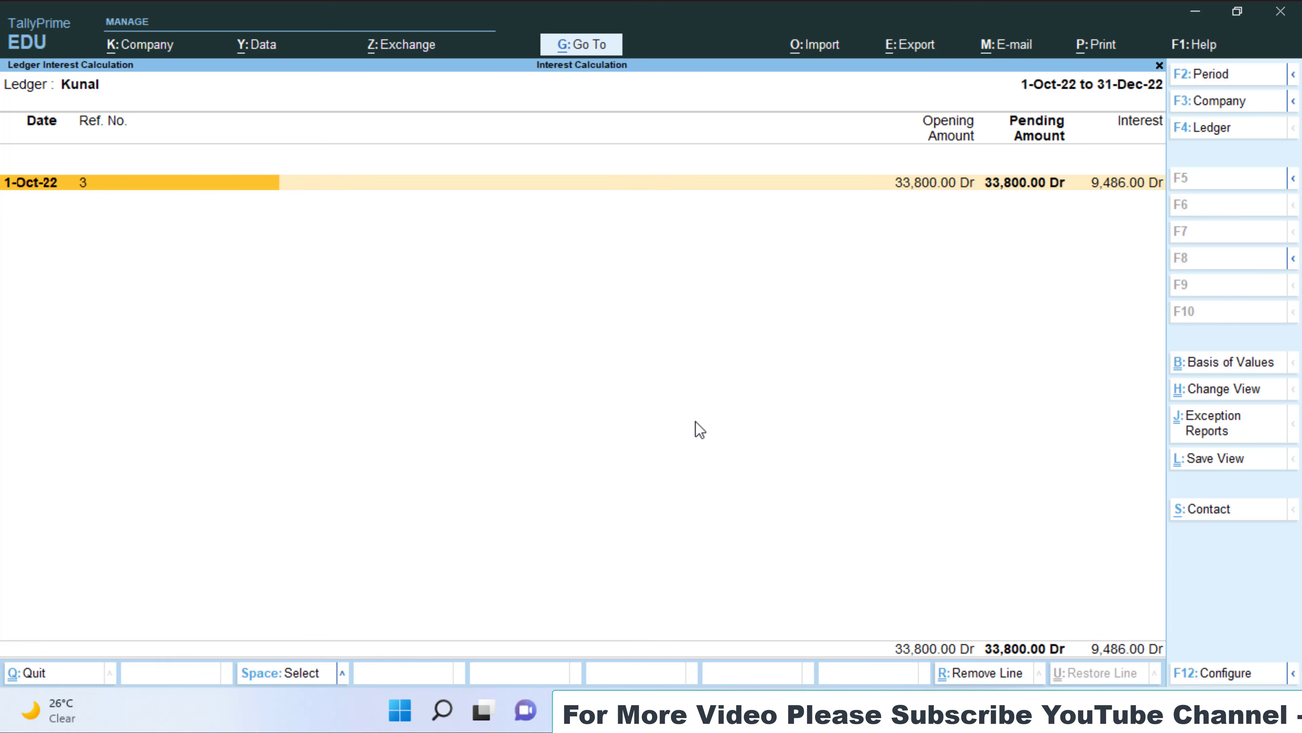
pyautogui.hotkey('alt', 'F5')
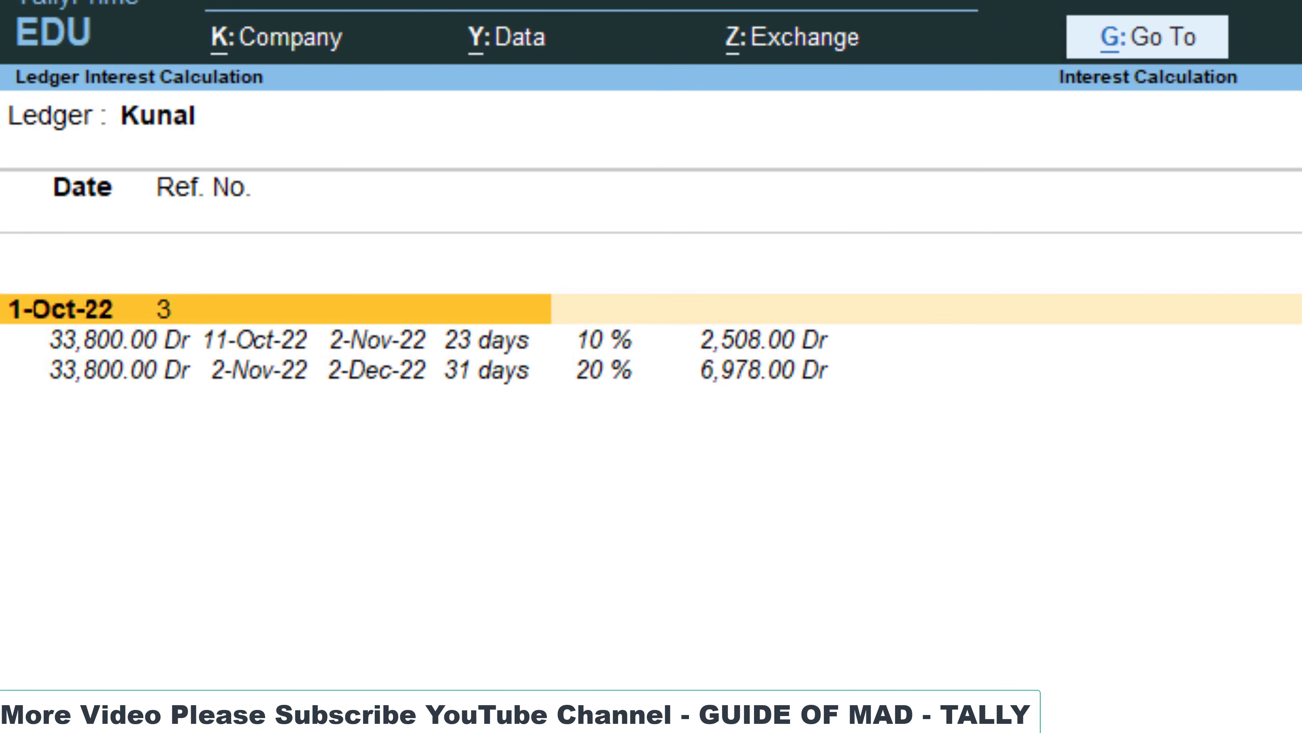